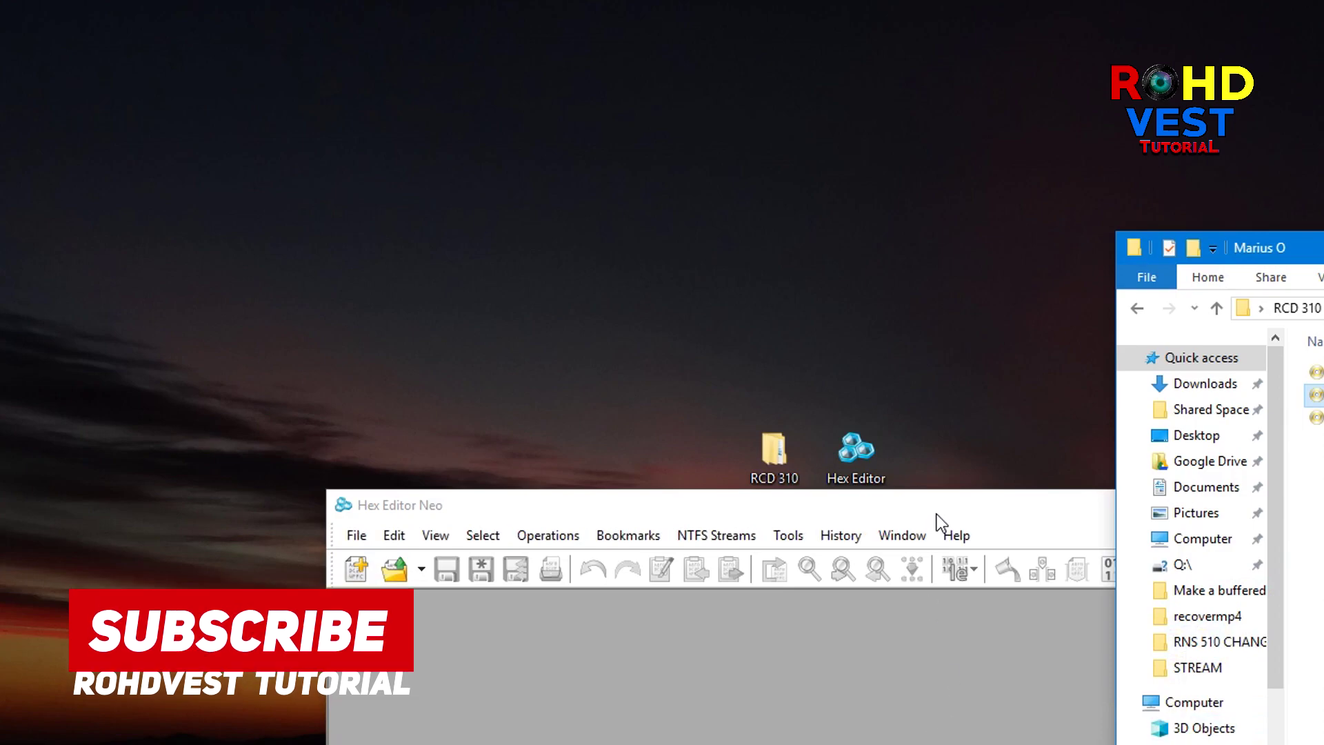
# - Open RCD310_orig.bin in the hex editor and overwrite the bytes from offset 00000ae0 through 00000ccf with ff
pyautogui.click(939, 506)
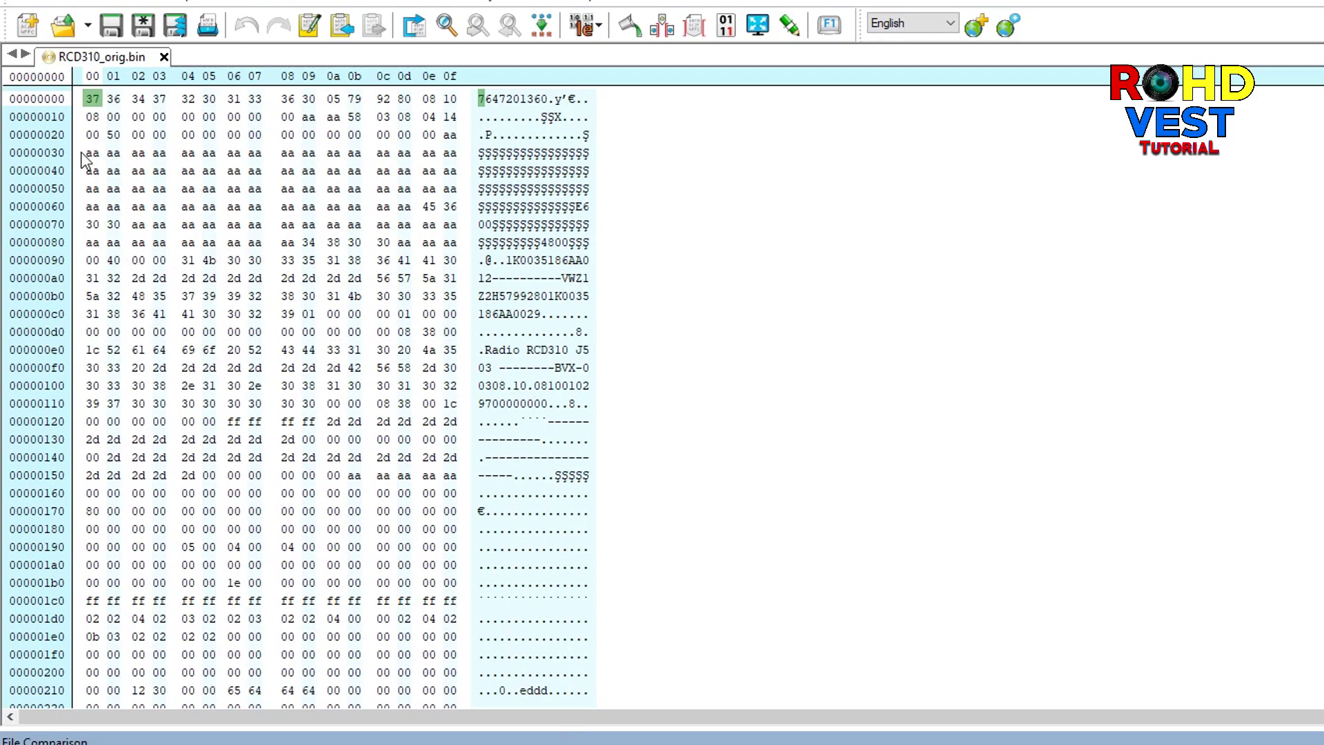
pyautogui.scroll(-20, 99, 365)
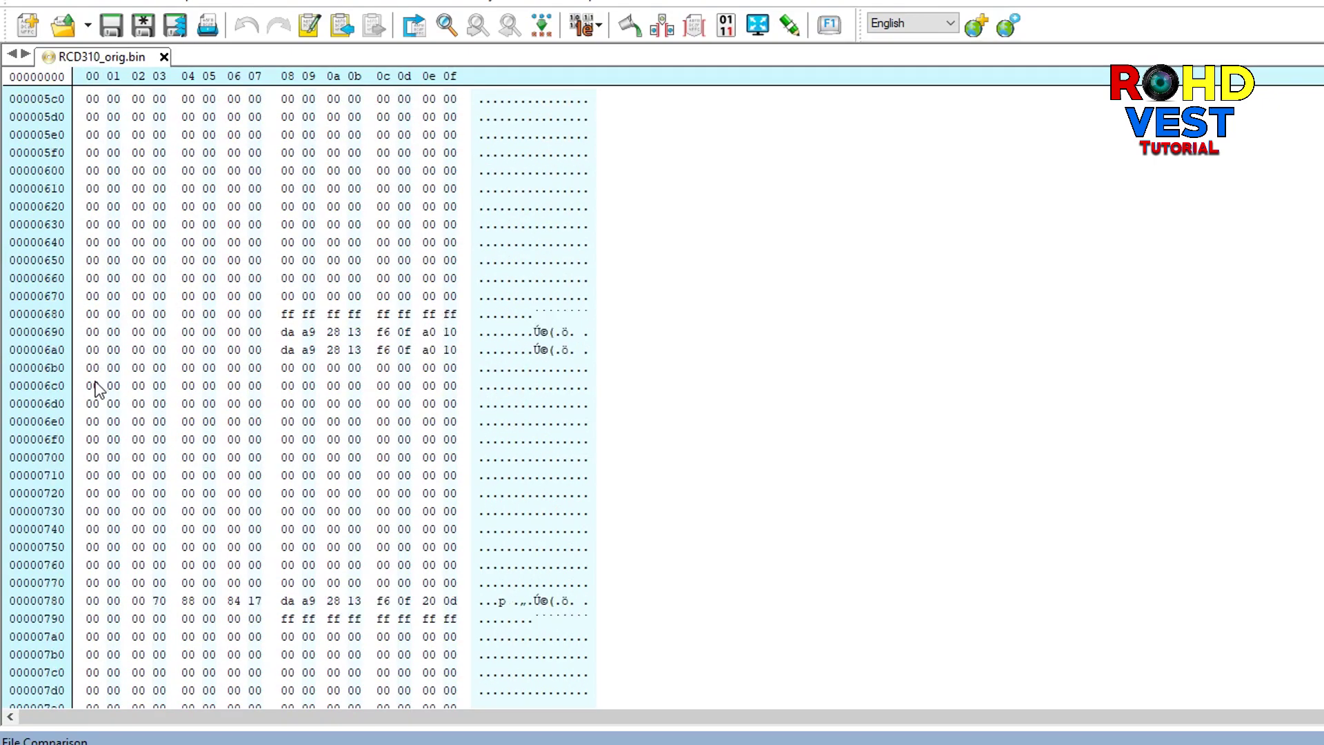
pyautogui.scroll(-20, 97, 389)
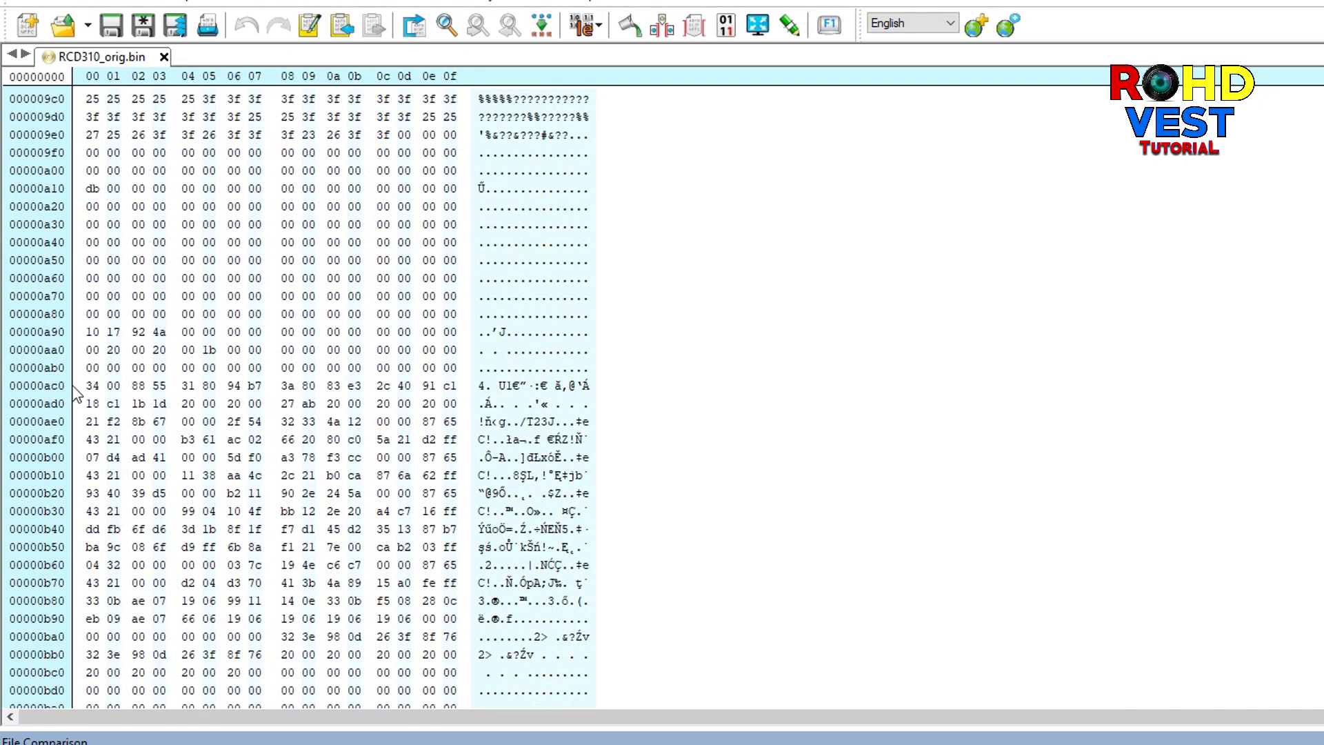
pyautogui.click(90, 422)
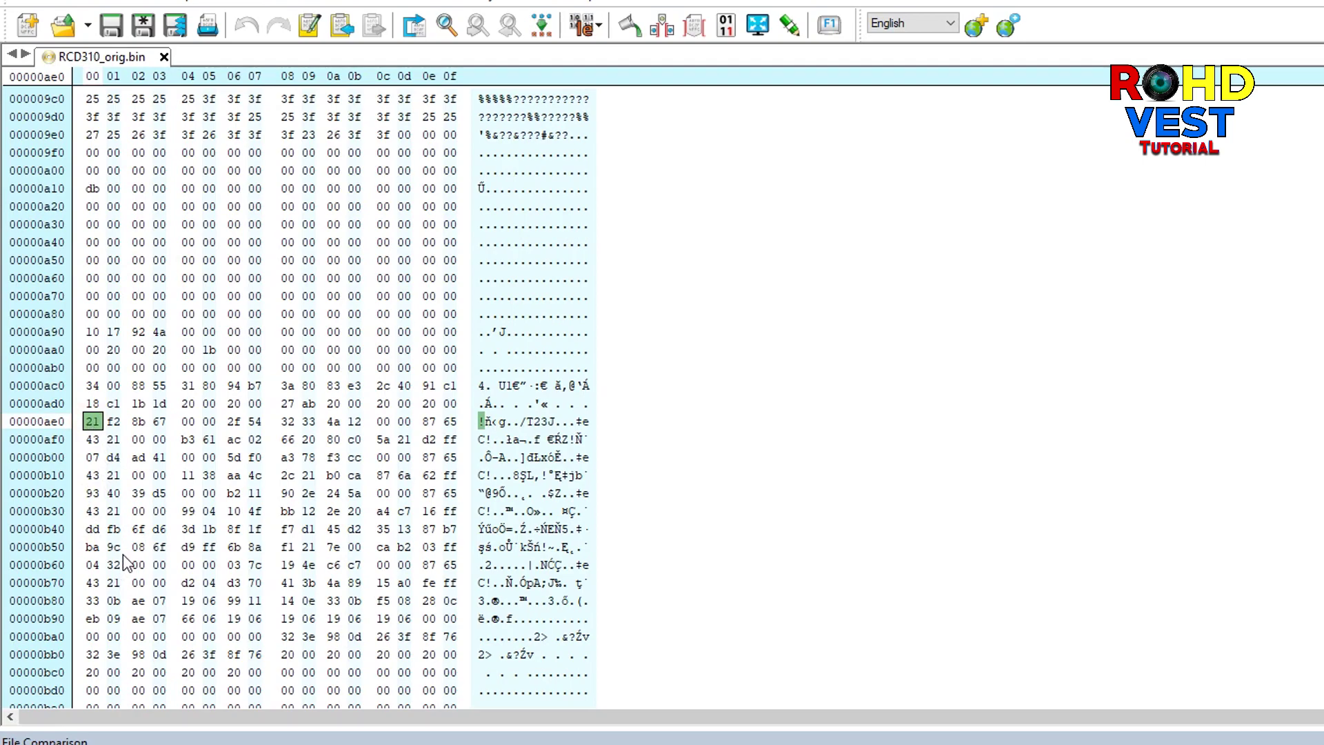
pyautogui.write('fffffffffffffffffffffffffffffffffffffffffffffffffffffffffffffffffffffffffffffffffffffffffffffffffffffffffff')
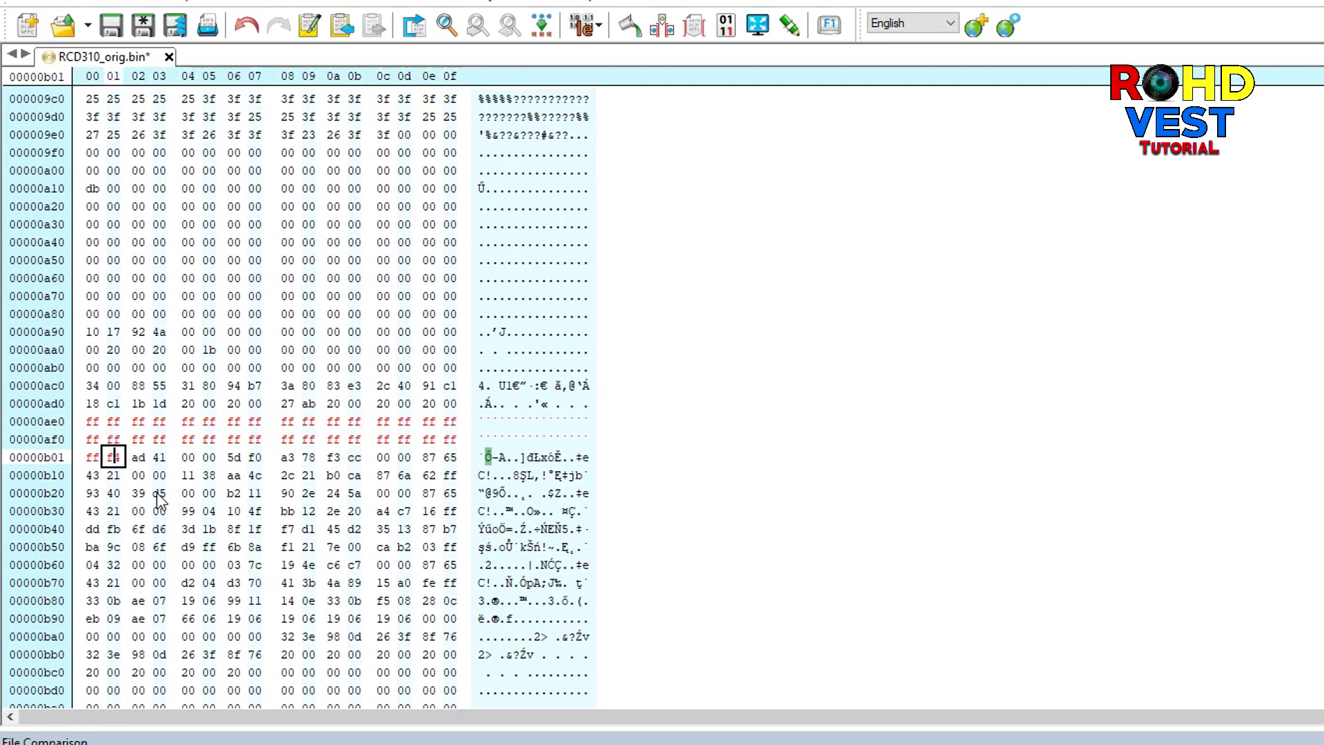
pyautogui.write('fffffffffffffffffffffffffffffffffffffffffffffffffffffffffffffffffffffffffffffffffffffffffffffffffffffffffffffffffffffffffffffffffffffffffffffffffffffffffffffffffffffffffffffff')
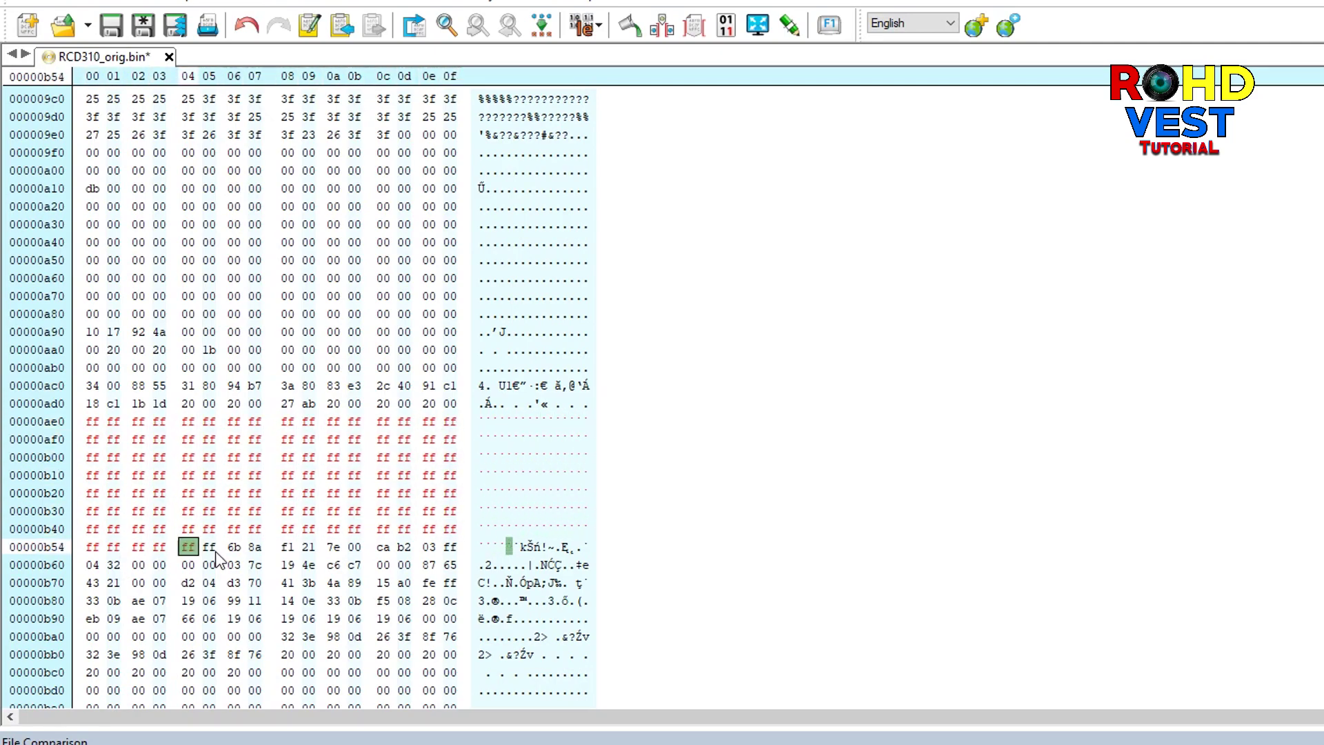
pyautogui.write('fffffffffffffffffffffffffffffffffffffffffffffffffffffffffffffffffffffffffffffffffffffffffffffffffffffffffffffffffffffffffffffffffffffffffffffffffffffffffffffffff')
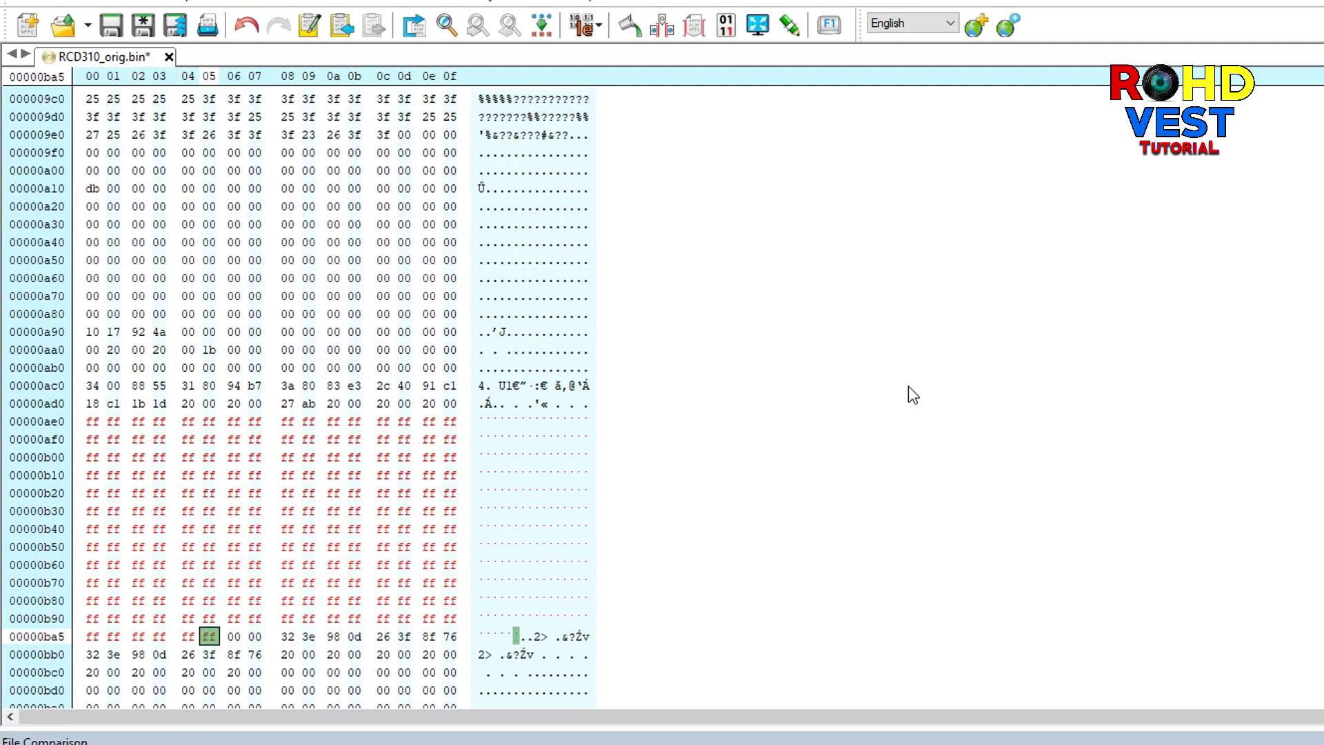
pyautogui.write('fffffffffffffffffffffffffffffffffffffffffffffffffffffffffffffffffffffffffffffffffffffffffffffffffffffffffffffffffffffffffffffffffffffffffffffffffffffffffffffff')
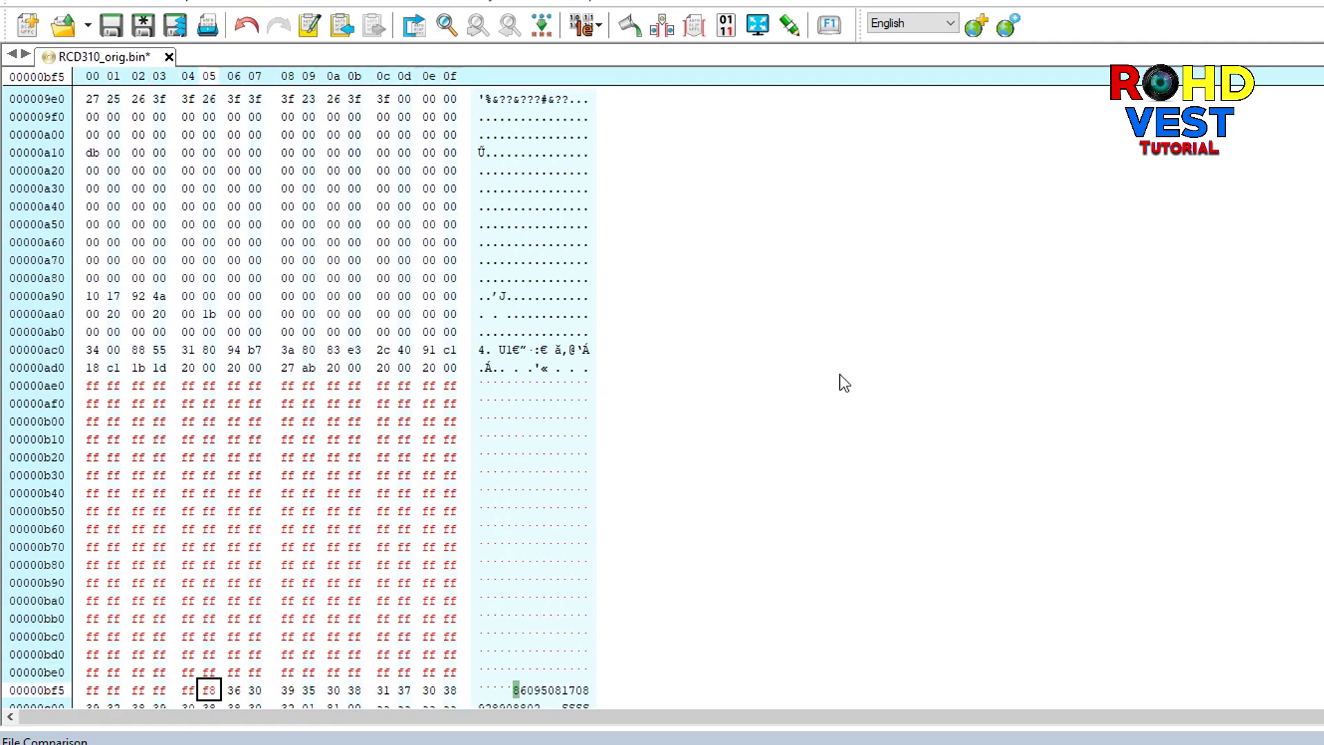
pyautogui.write('ffffffffffffffffffffffffffffffffffffffffffffffffffffffffffffffffffffffffffffffffffffffffffffffffffffffffffffffffffffffffffff')
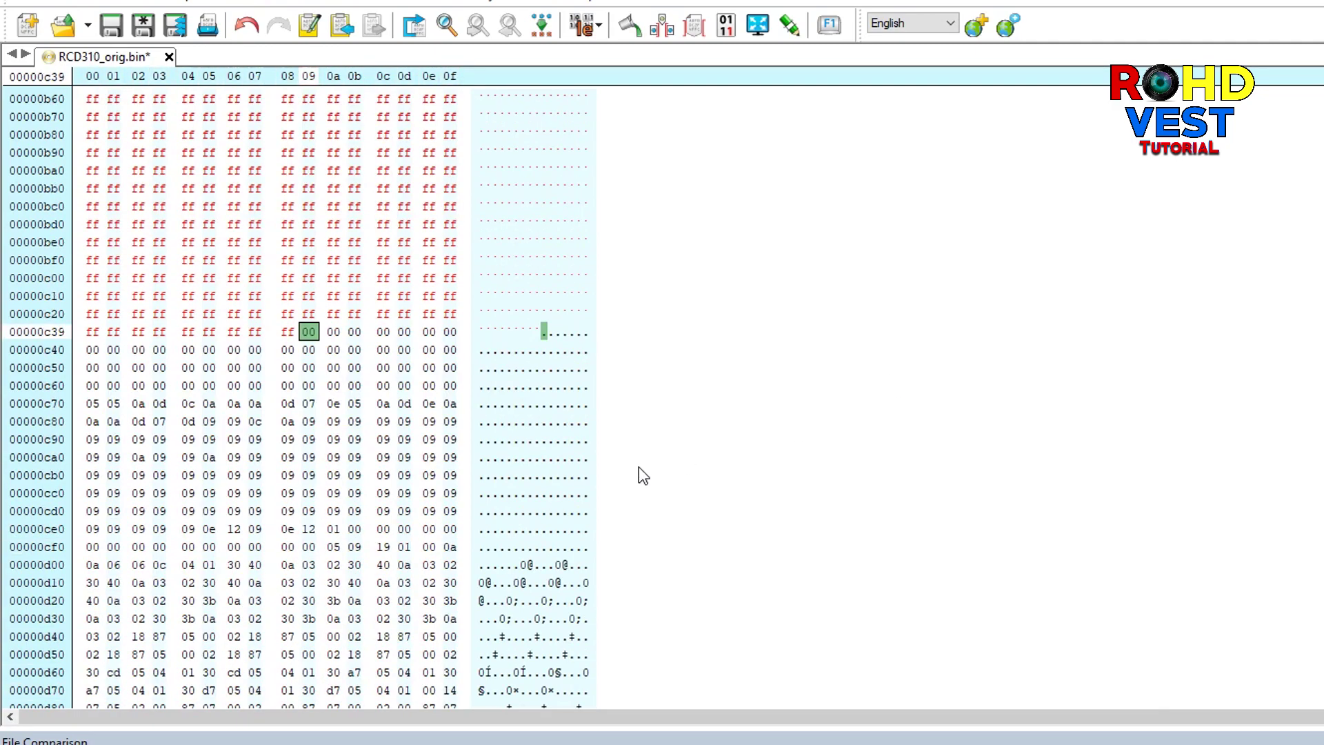
pyautogui.write('ffffffffffffffffffffffffffffffffffffffffffffffffffffffffffffffffffffffffffffffffffffffffffffffffffffffffffffffffffffffffffffffffffffffffffffffffffffffffffffffff')
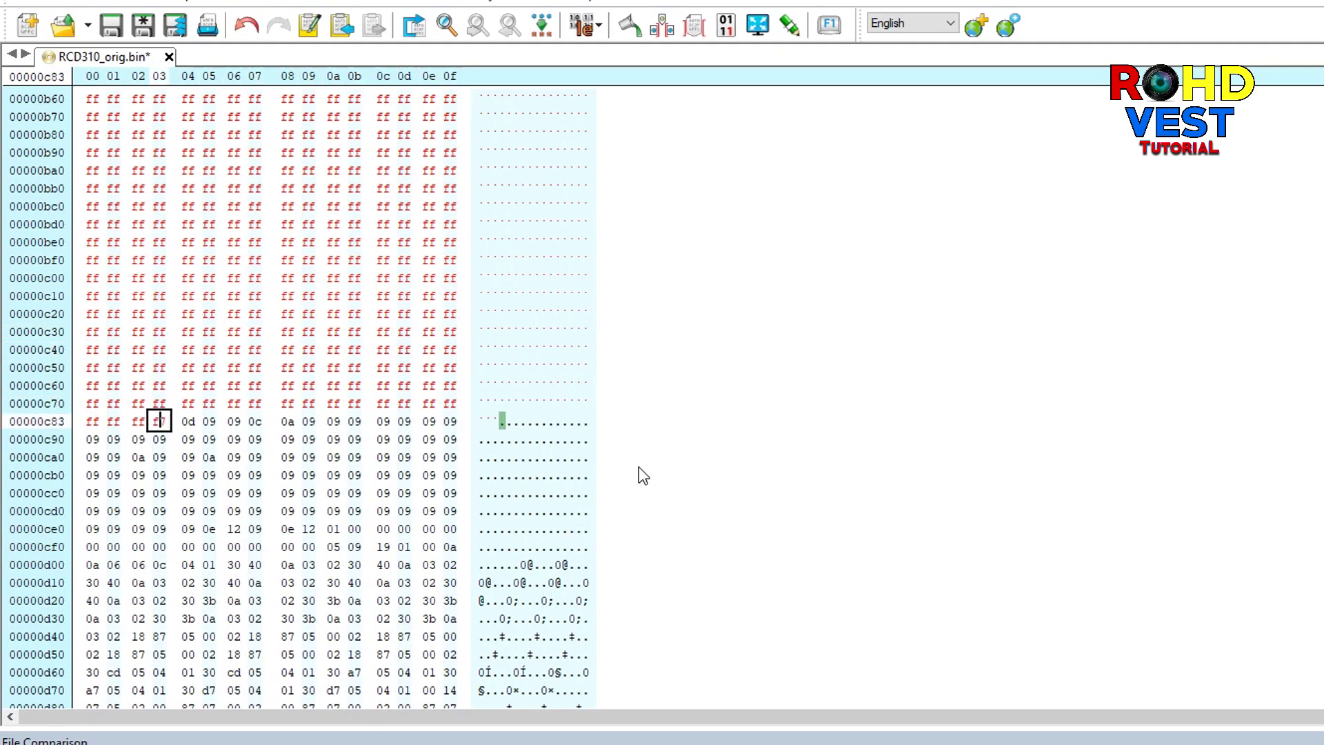
pyautogui.write('ffffffffffffffffffffffffffffffffffffffffffffffffffffffffffffffffffffffffffffffffffffffffffffffffffffffffffffff')
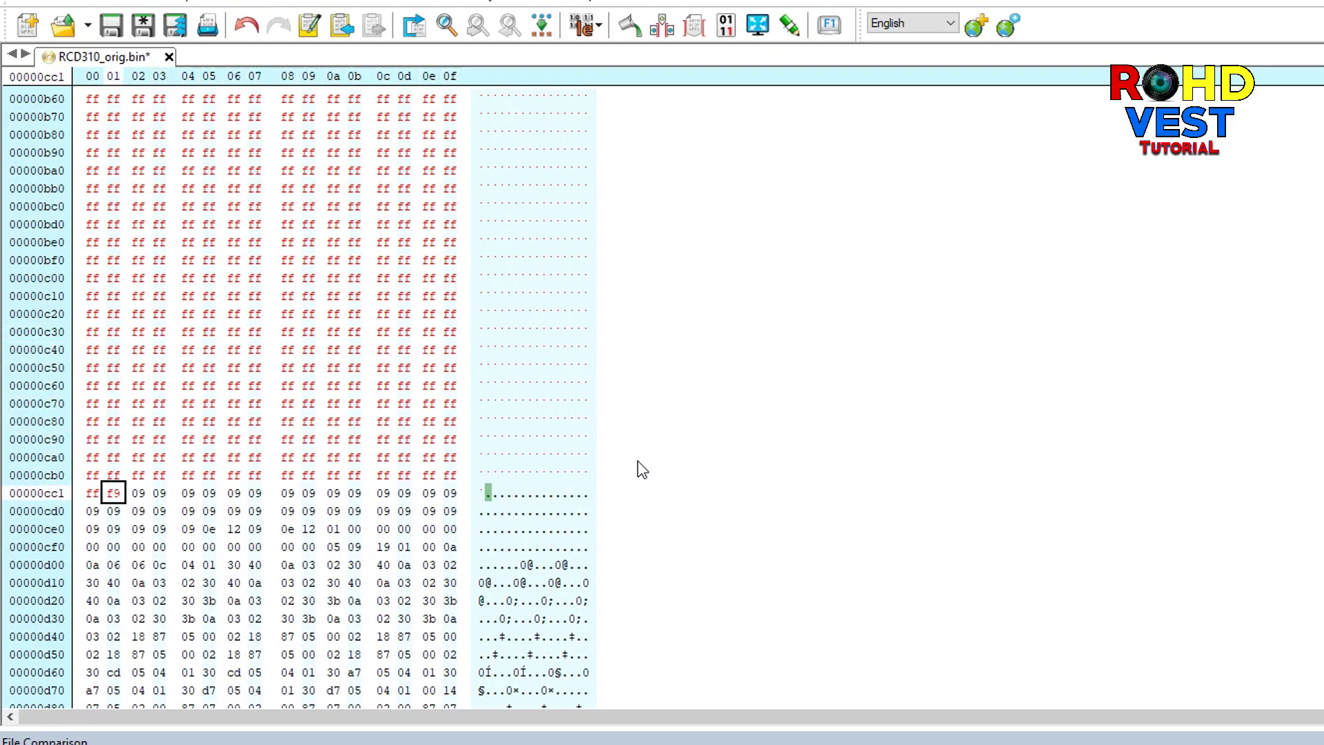
pyautogui.write('ffff')
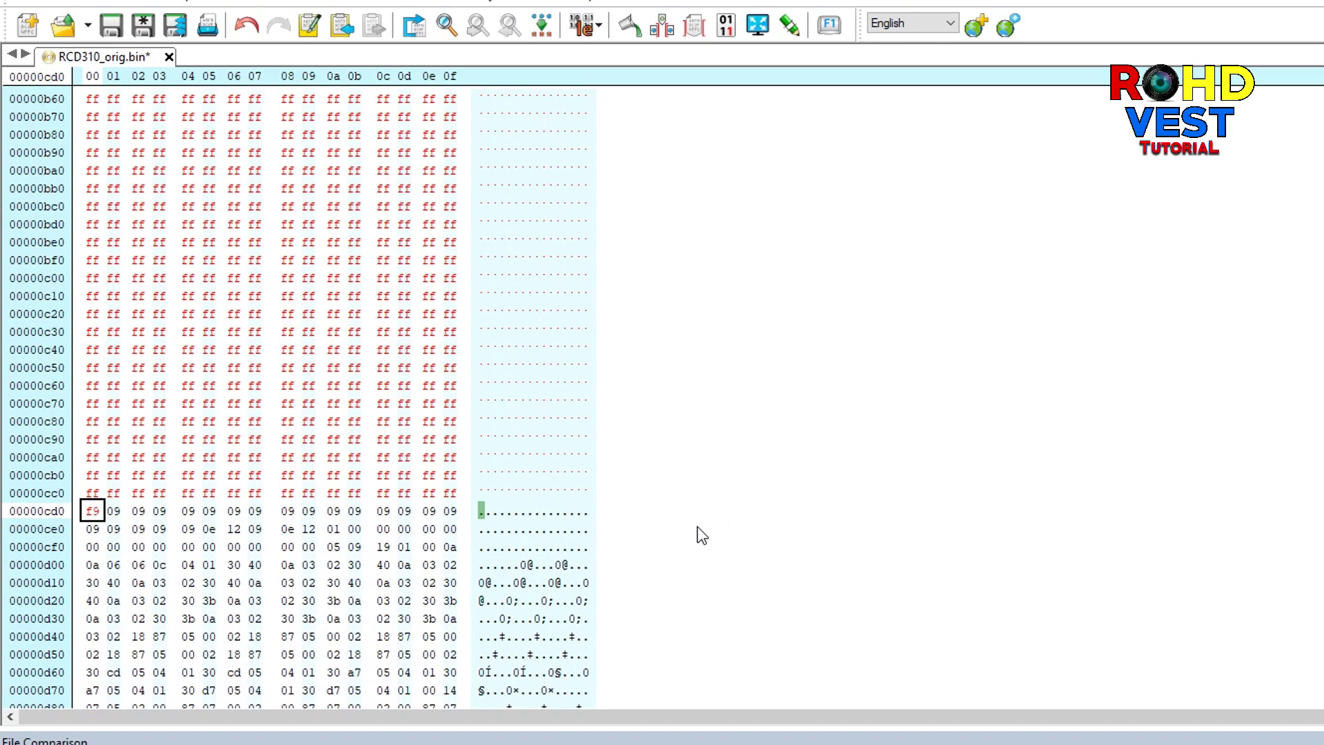
pyautogui.click(747, 459)
pyautogui.scroll(10, 296, 555)
pyautogui.scroll(-10, 296, 555)
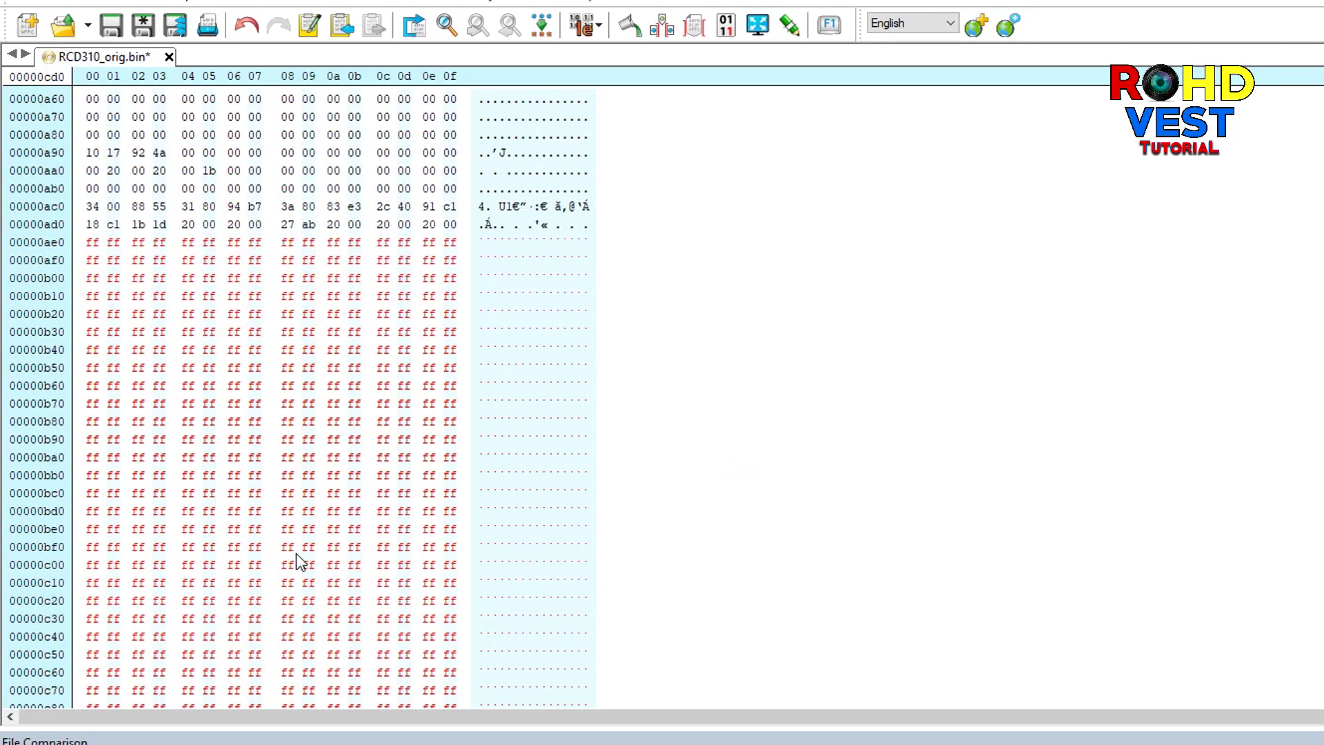
pyautogui.scroll(1, 295, 553)
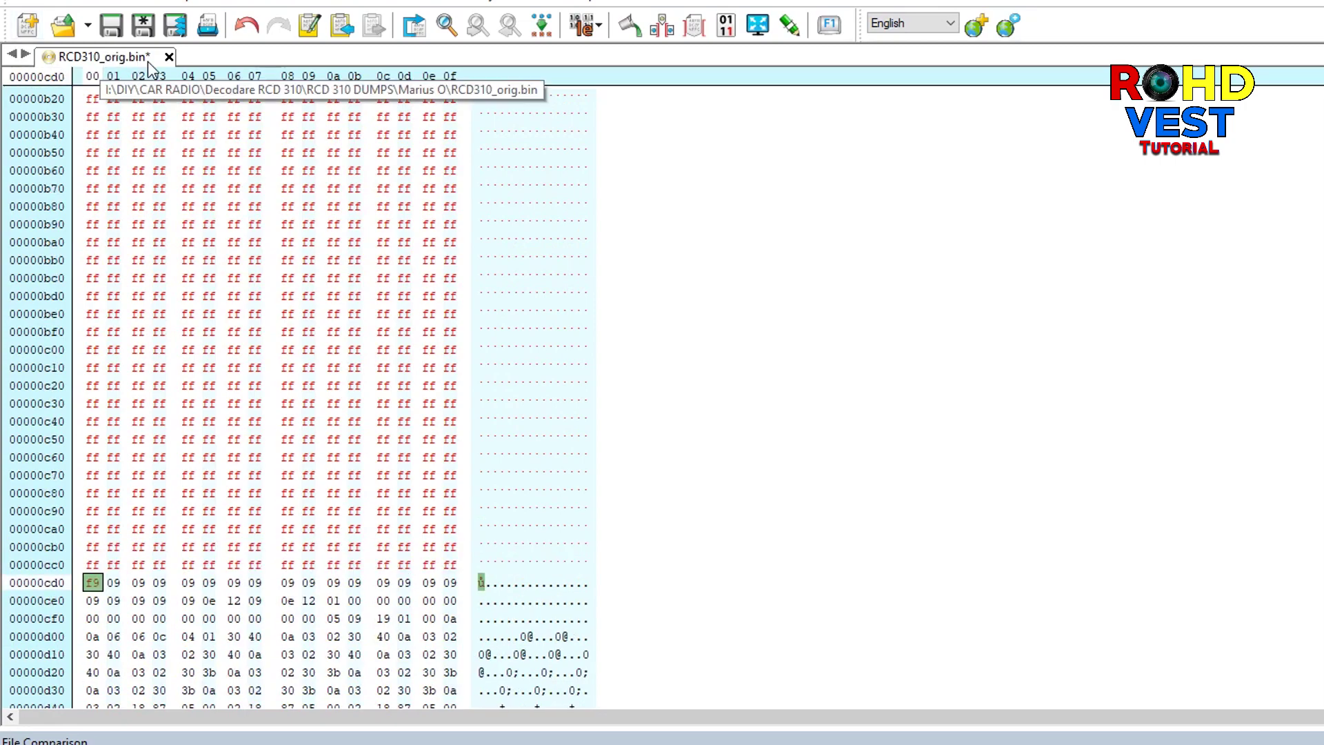
# - Open RCD310_w.bin from the RCD 310 dumps folder in the hex editor alongside the original dump
pyautogui.click(26, 2)
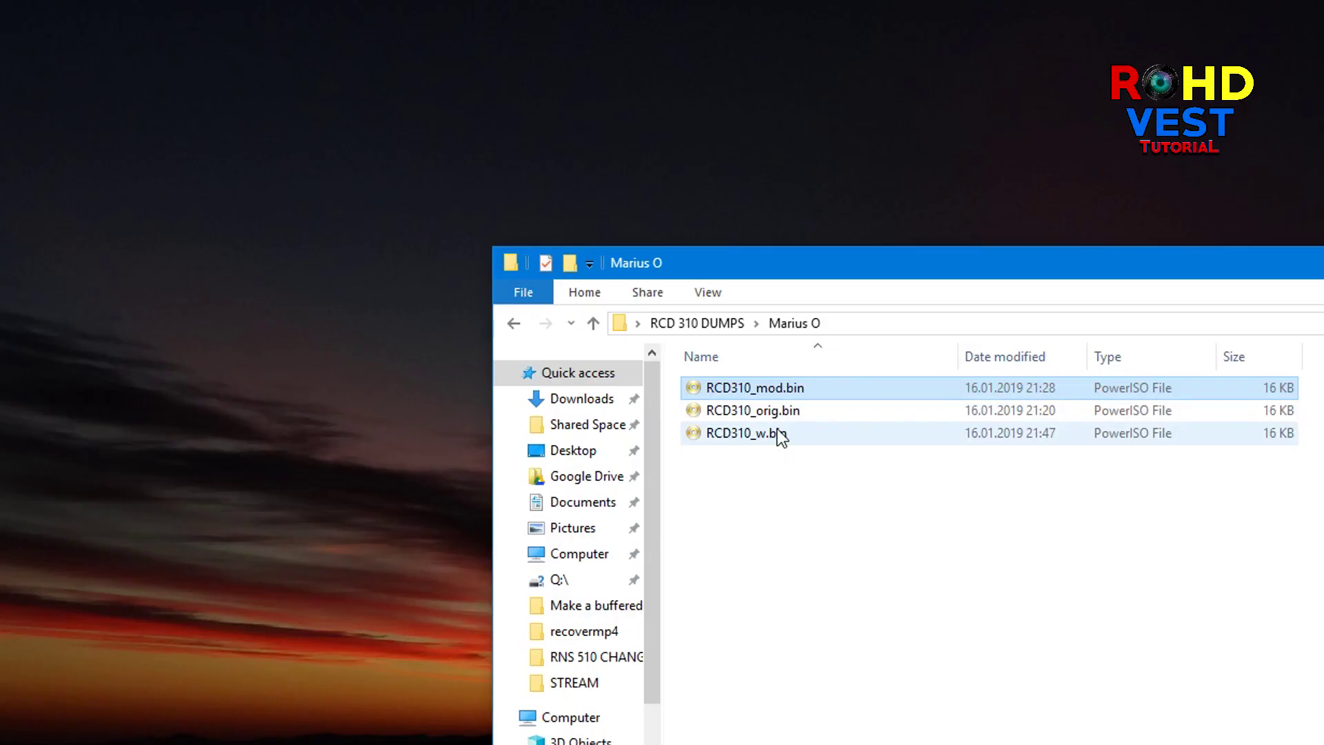
pyautogui.click(777, 429)
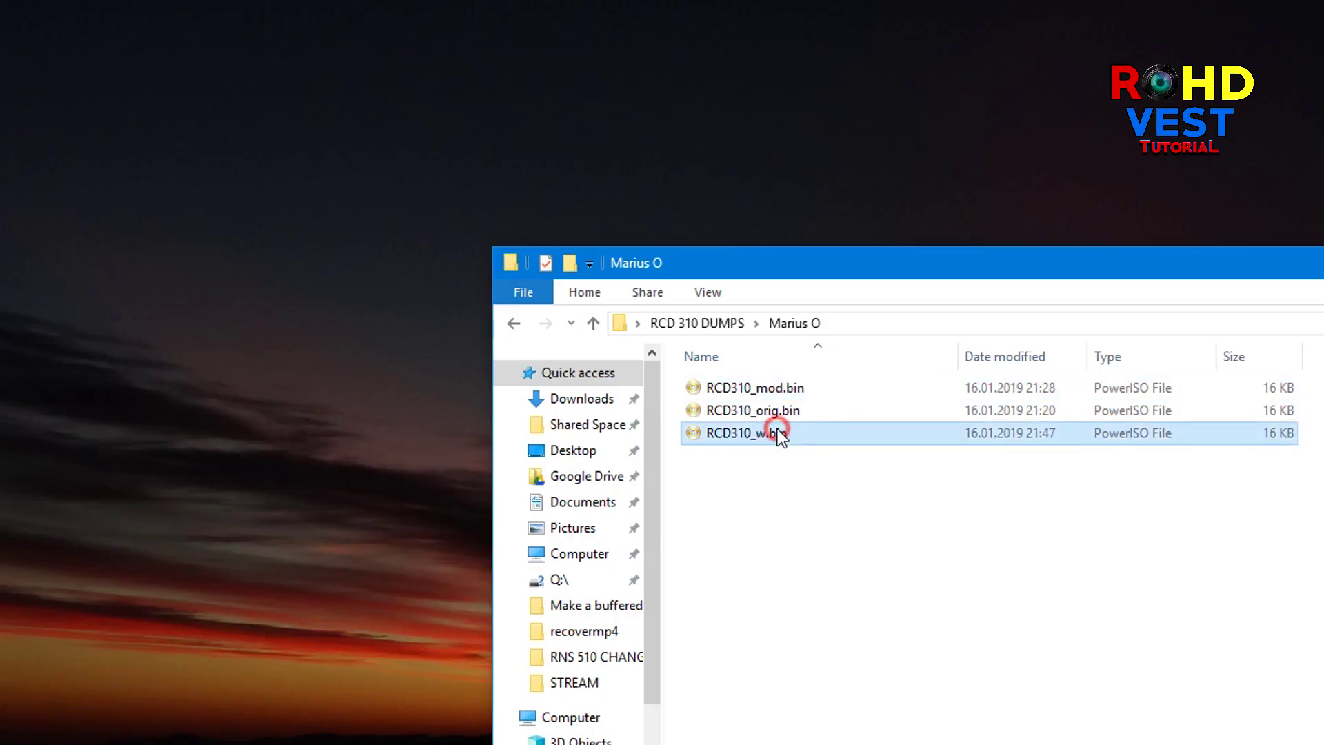
pyautogui.click(869, 545)
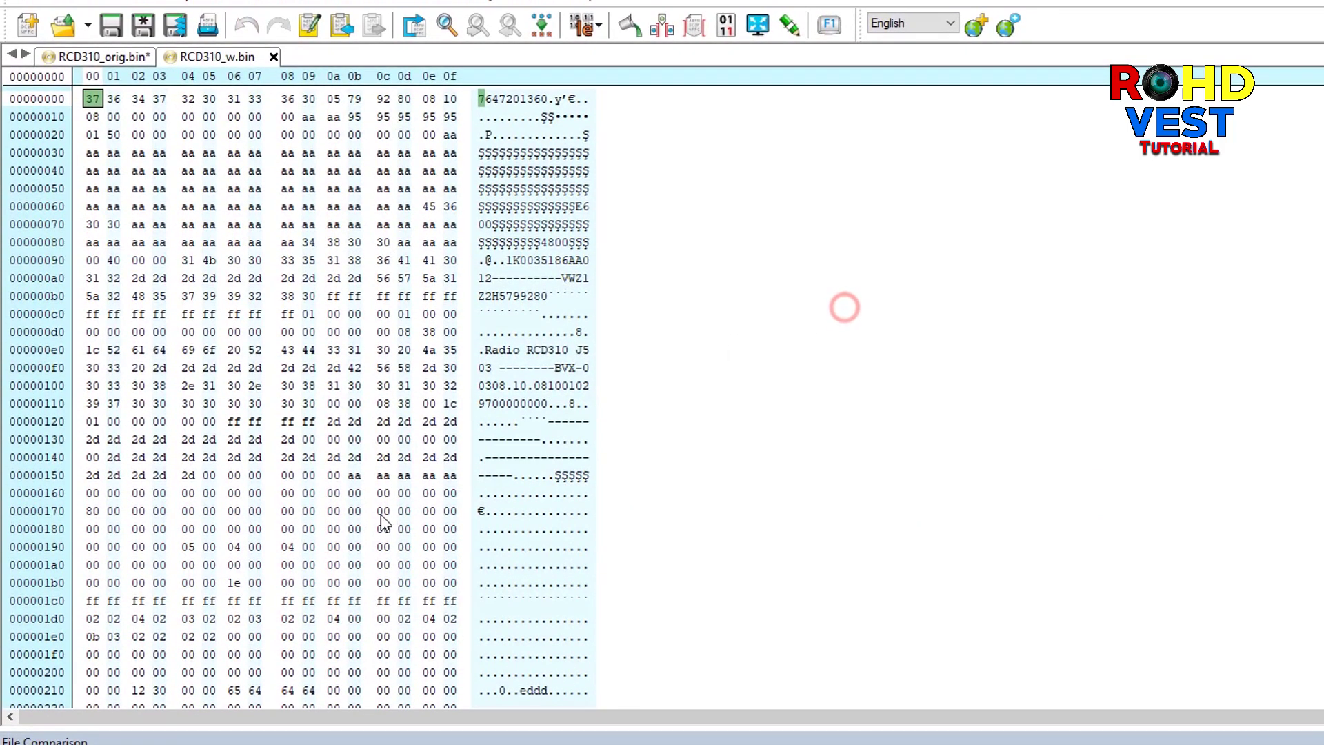
# - Examine the RCD310_w.bin data from offset 00000ae0 onward, especially the rows at 00000b40 and 00000b50
pyautogui.scroll(-5, 384, 524)
pyautogui.scroll(-20, 384, 524)
pyautogui.click(89, 547)
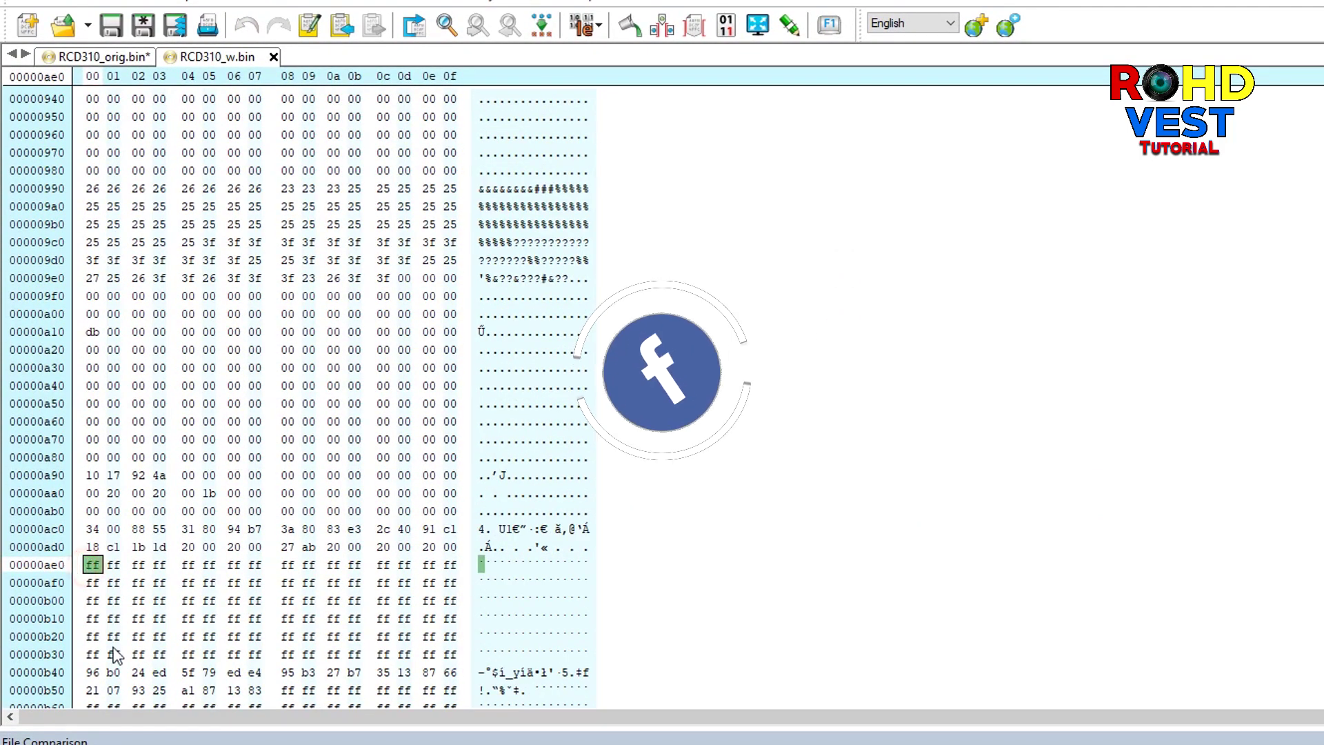
pyautogui.scroll(-1, 116, 653)
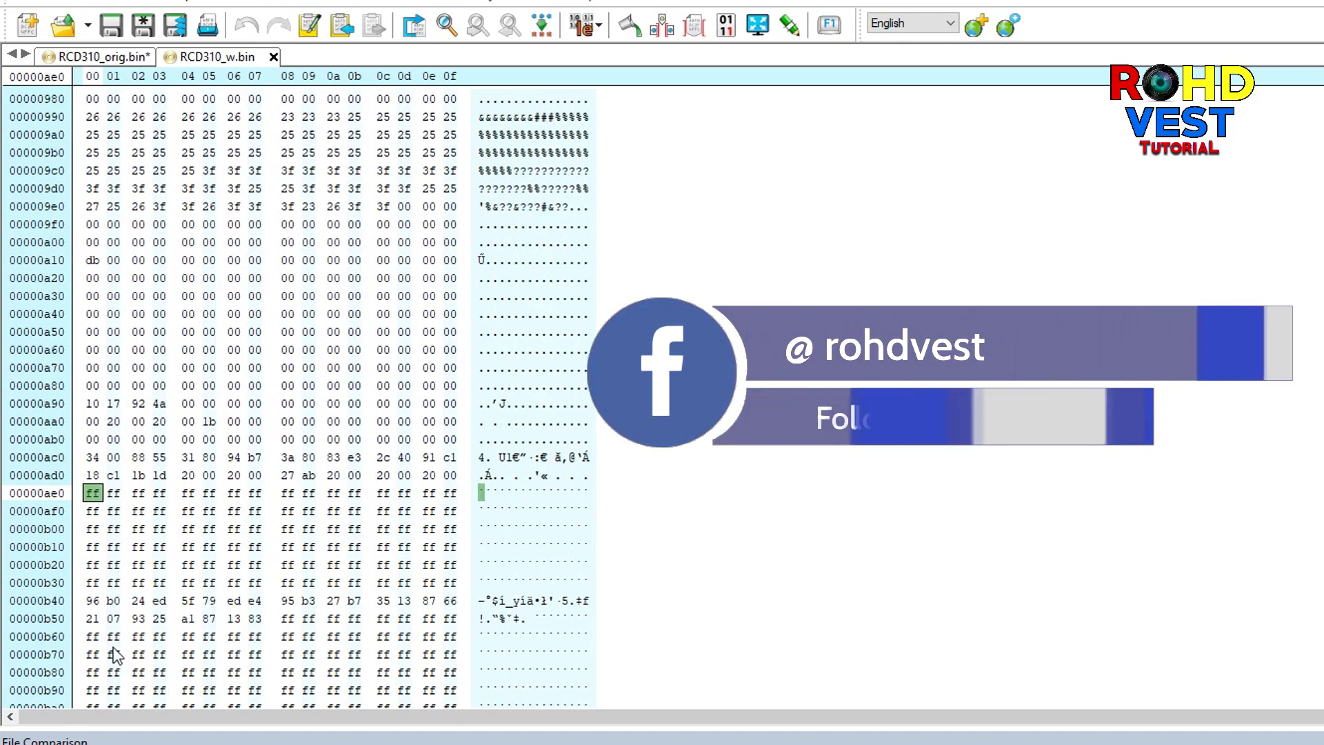
pyautogui.scroll(-1, 116, 654)
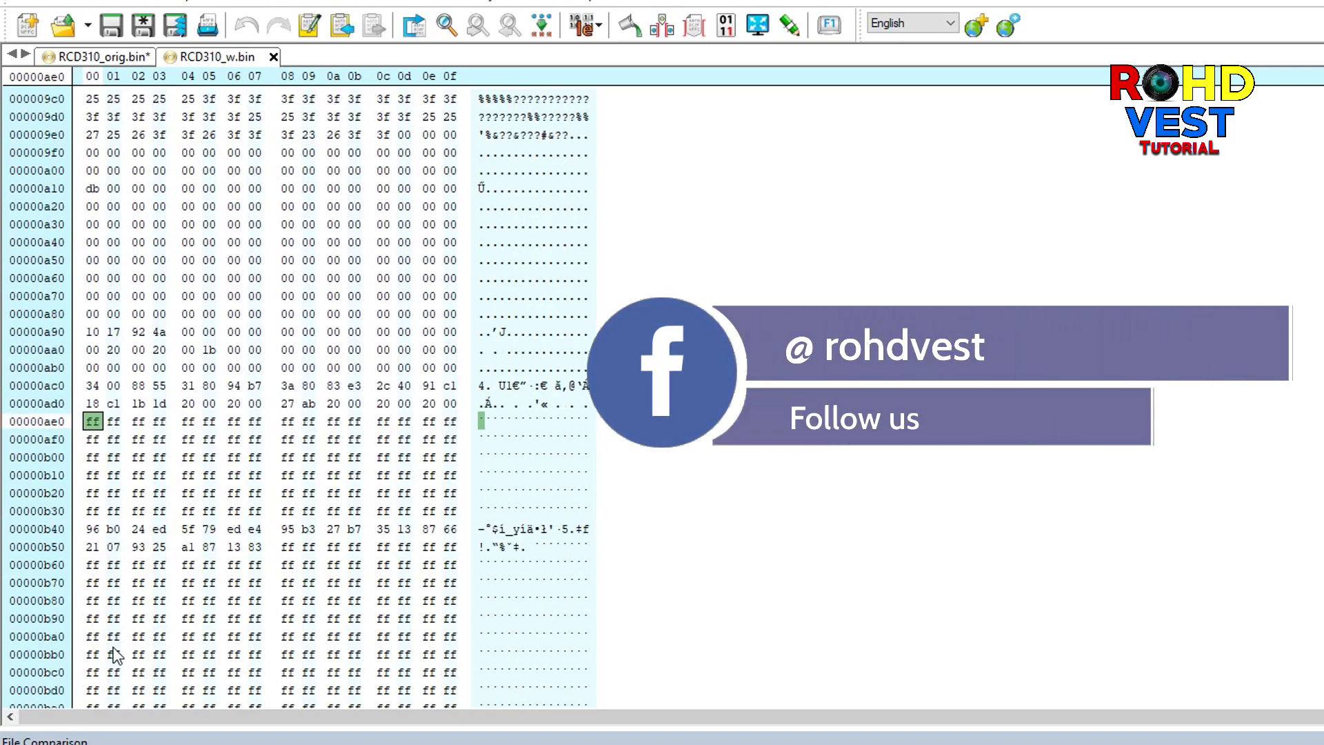
pyautogui.scroll(-1, 116, 654)
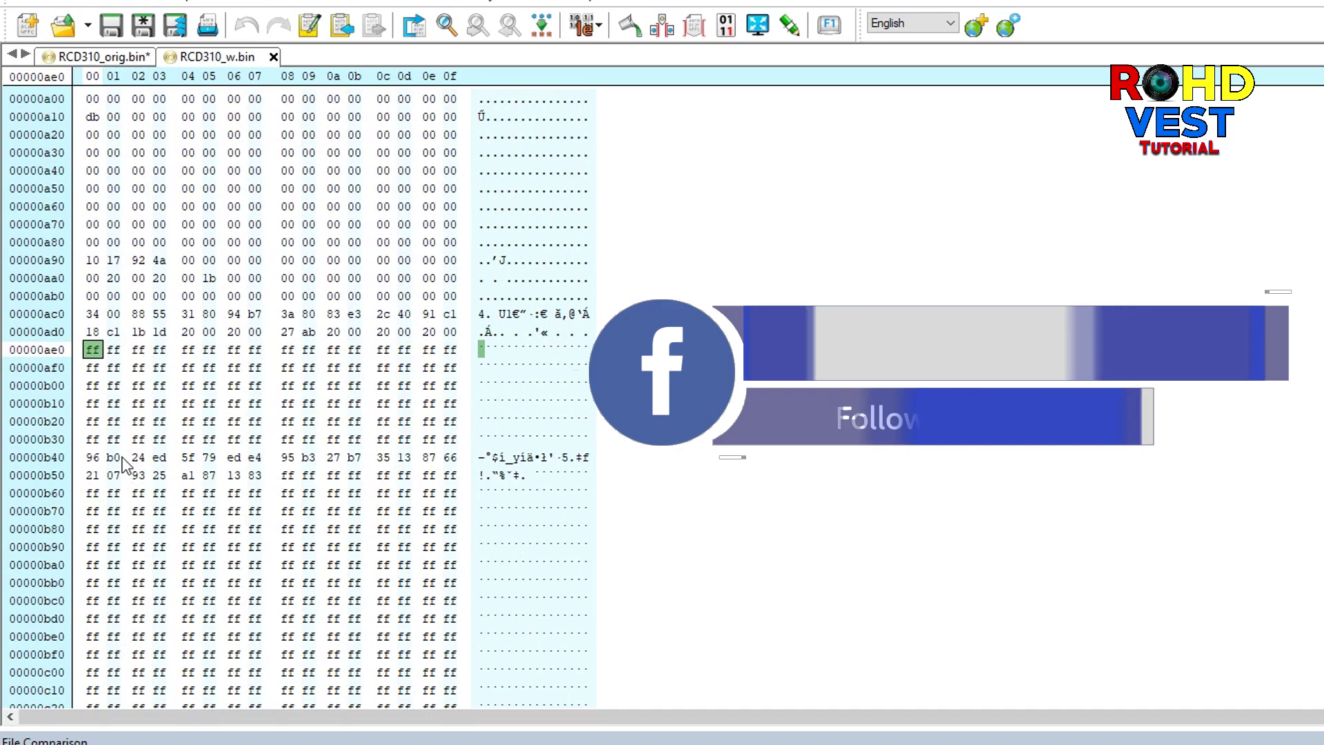
pyautogui.click(93, 475)
pyautogui.moveTo(92, 475); pyautogui.dragTo(195, 482)
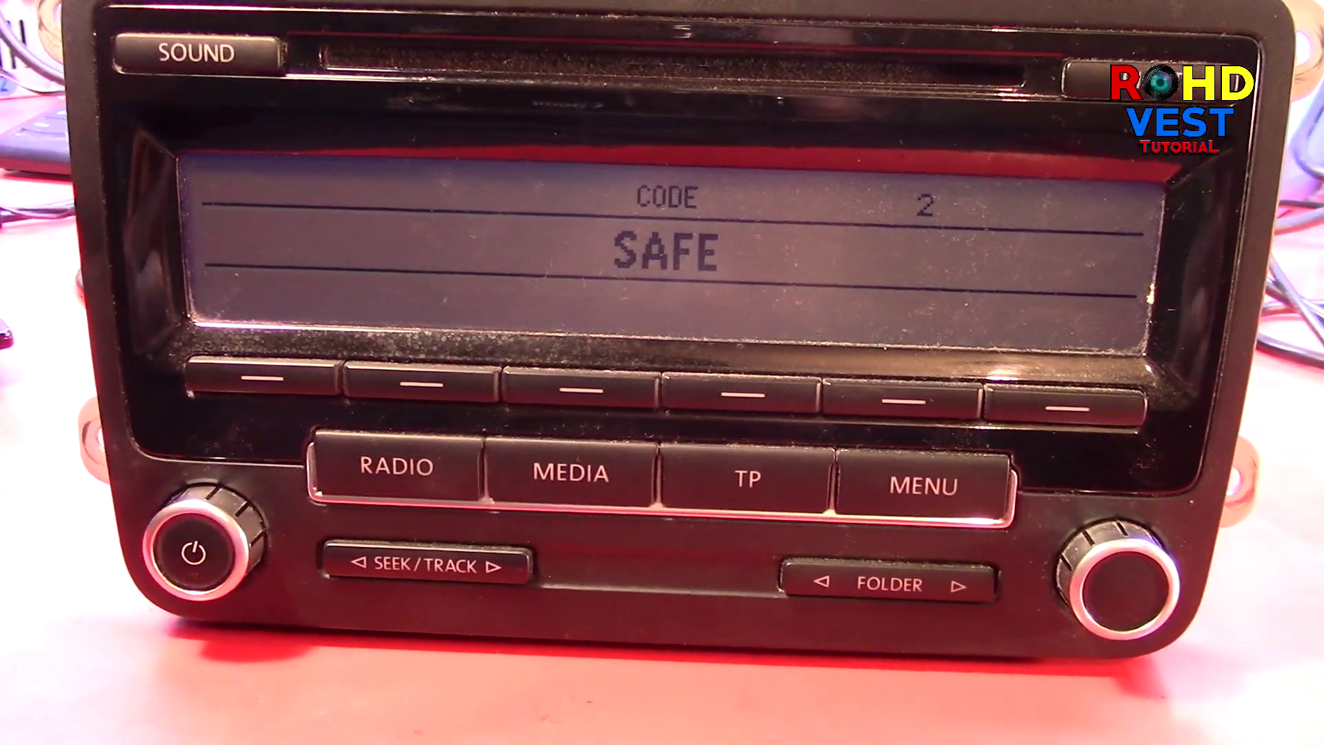
# - In the file comparison, inspect the differing block of RCD310_orig.bin starting at offset 00000ae0
pyautogui.scroll(-16, 131, 276)
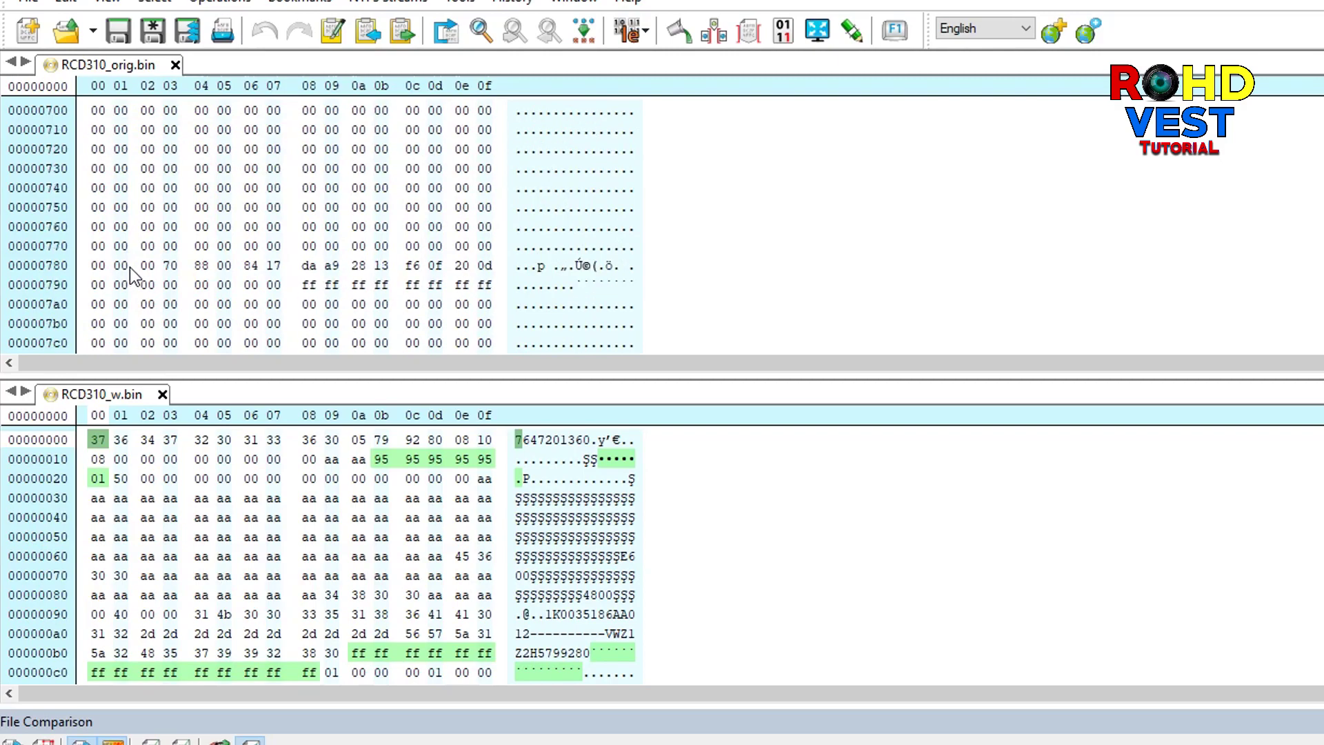
pyautogui.scroll(-8, 131, 276)
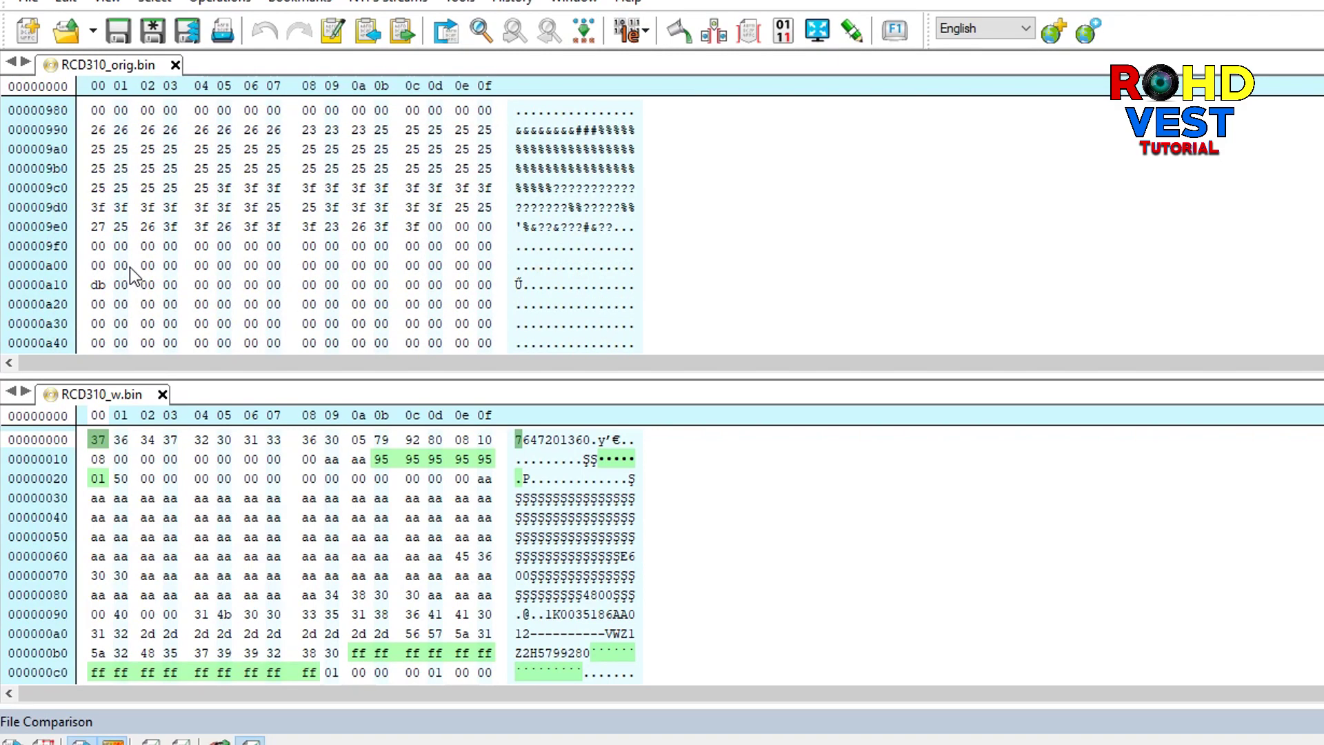
pyautogui.click(145, 265)
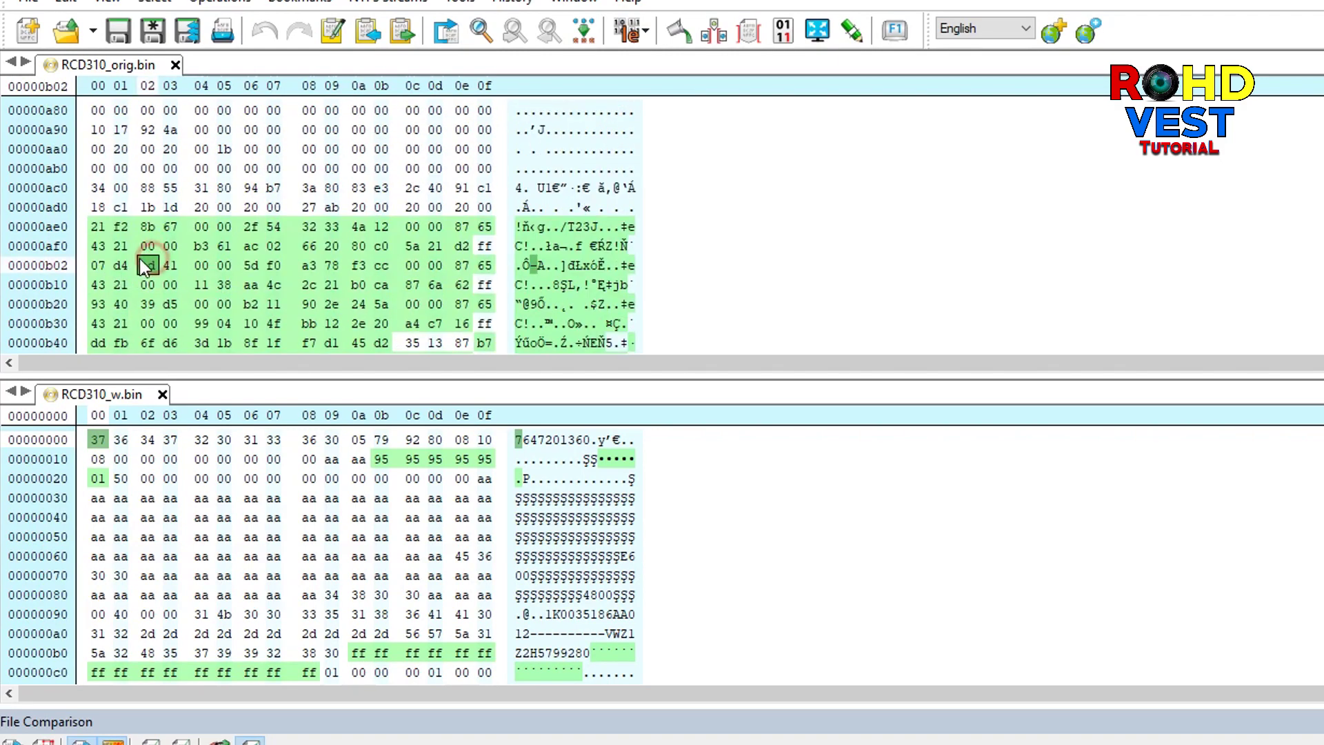
pyautogui.click(97, 228)
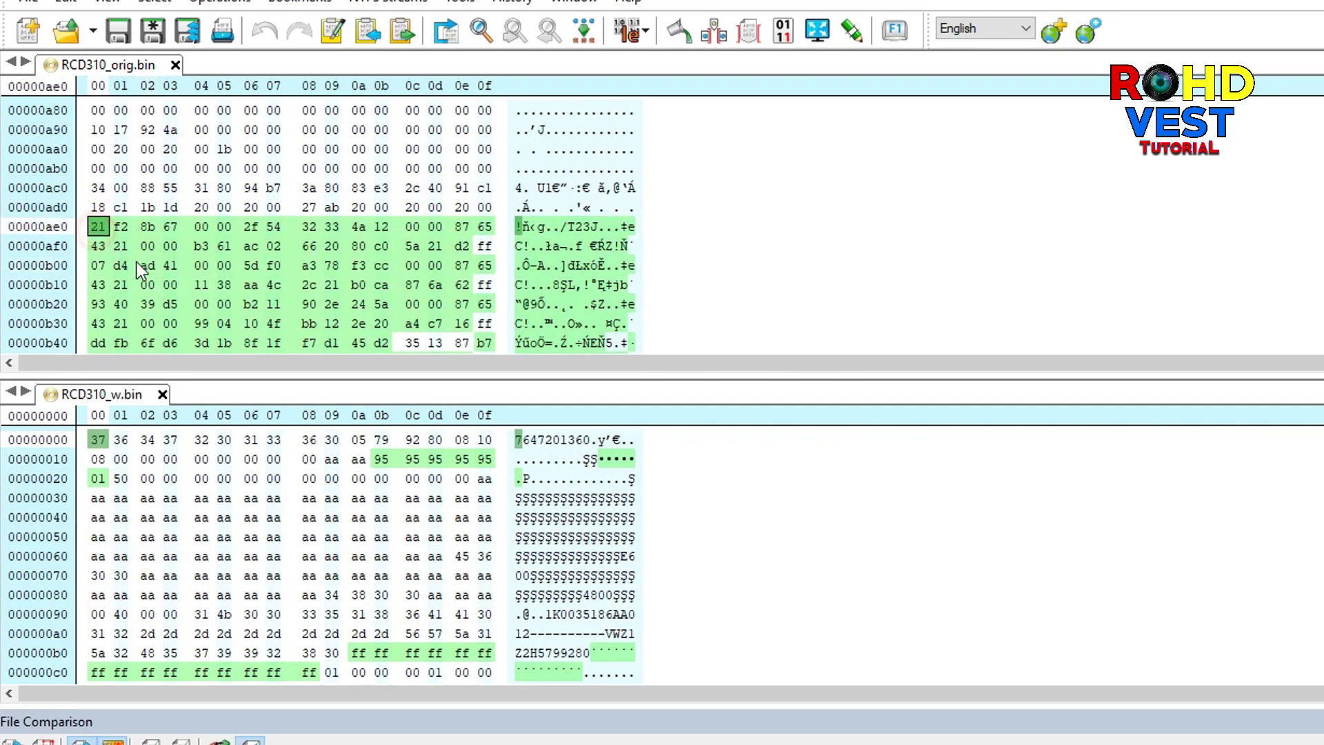
pyautogui.click(125, 233)
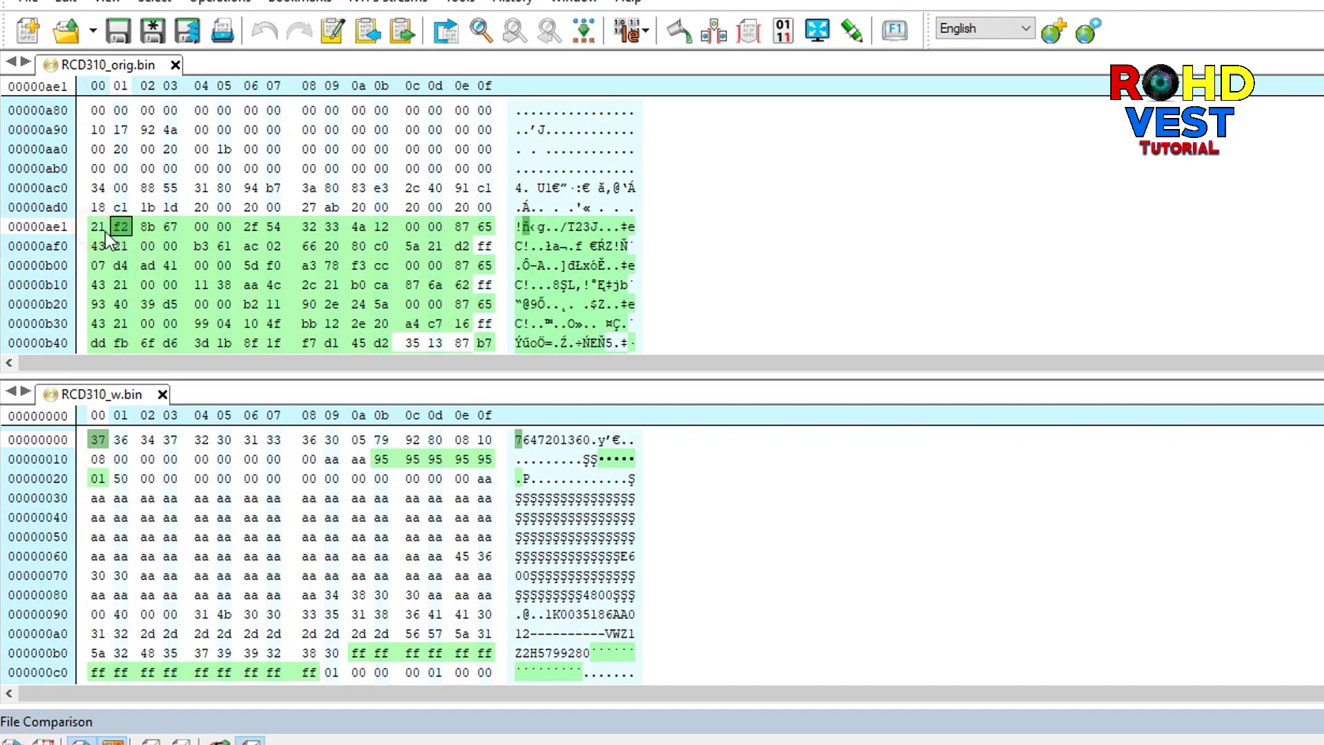
pyautogui.click(104, 229)
# - Inspect the differing block of RCD310_w.bin around offsets 00000b00 to 00000c80, including the rows at 00000b40 and 00000b50
pyautogui.click(171, 497)
pyautogui.scroll(-4, 171, 531)
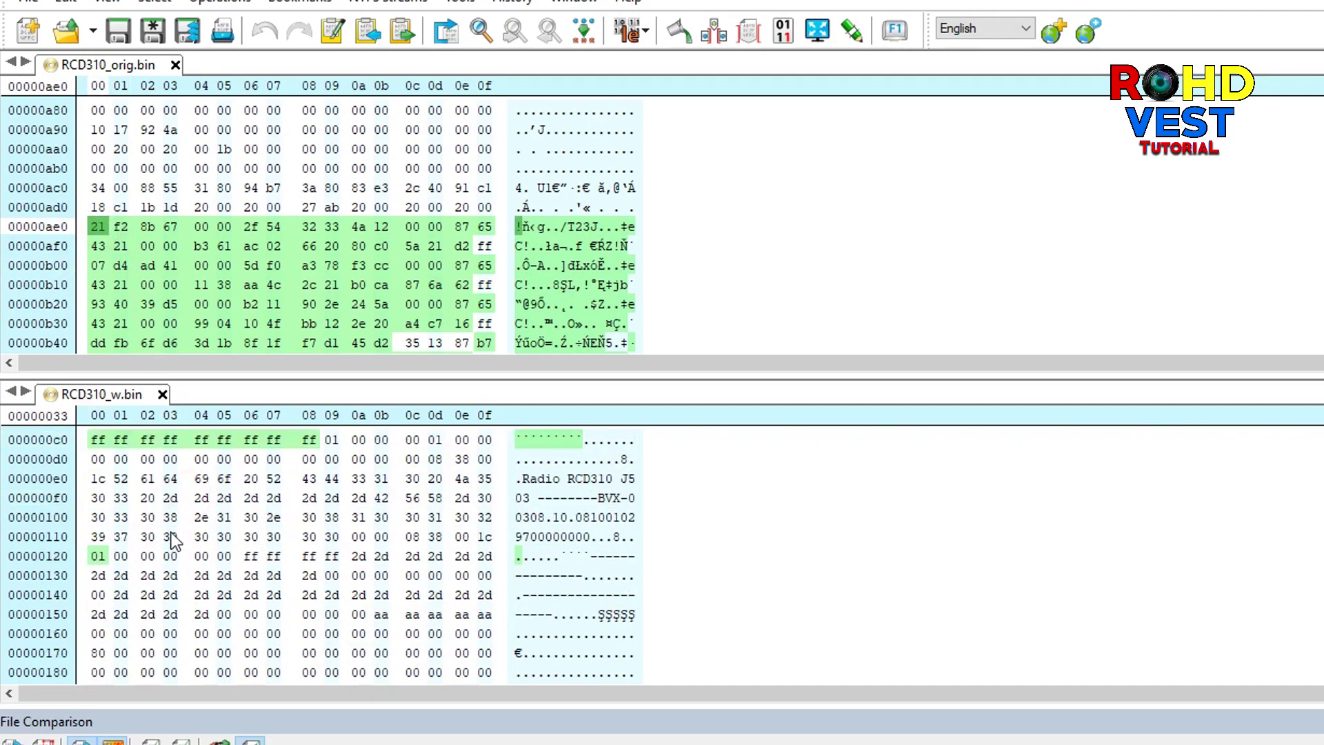
pyautogui.scroll(-20, 171, 532)
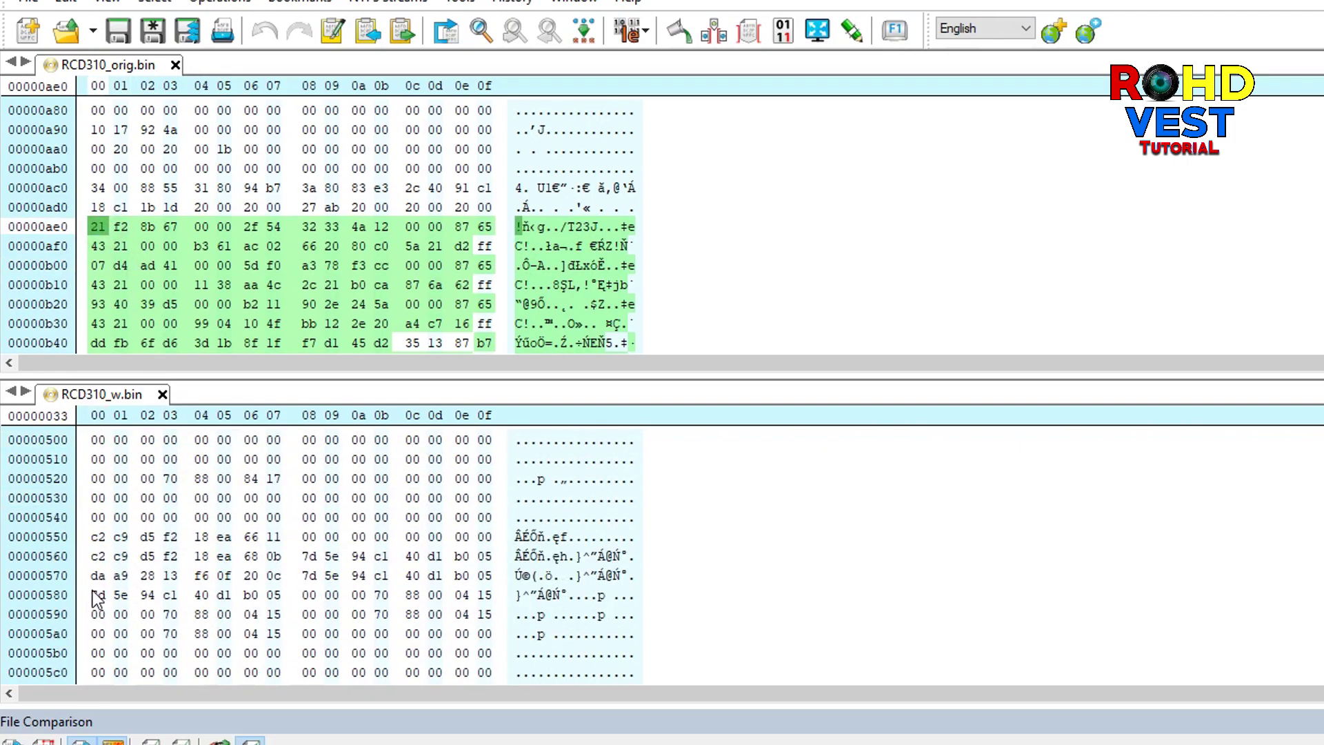
pyautogui.scroll(-13, 96, 598)
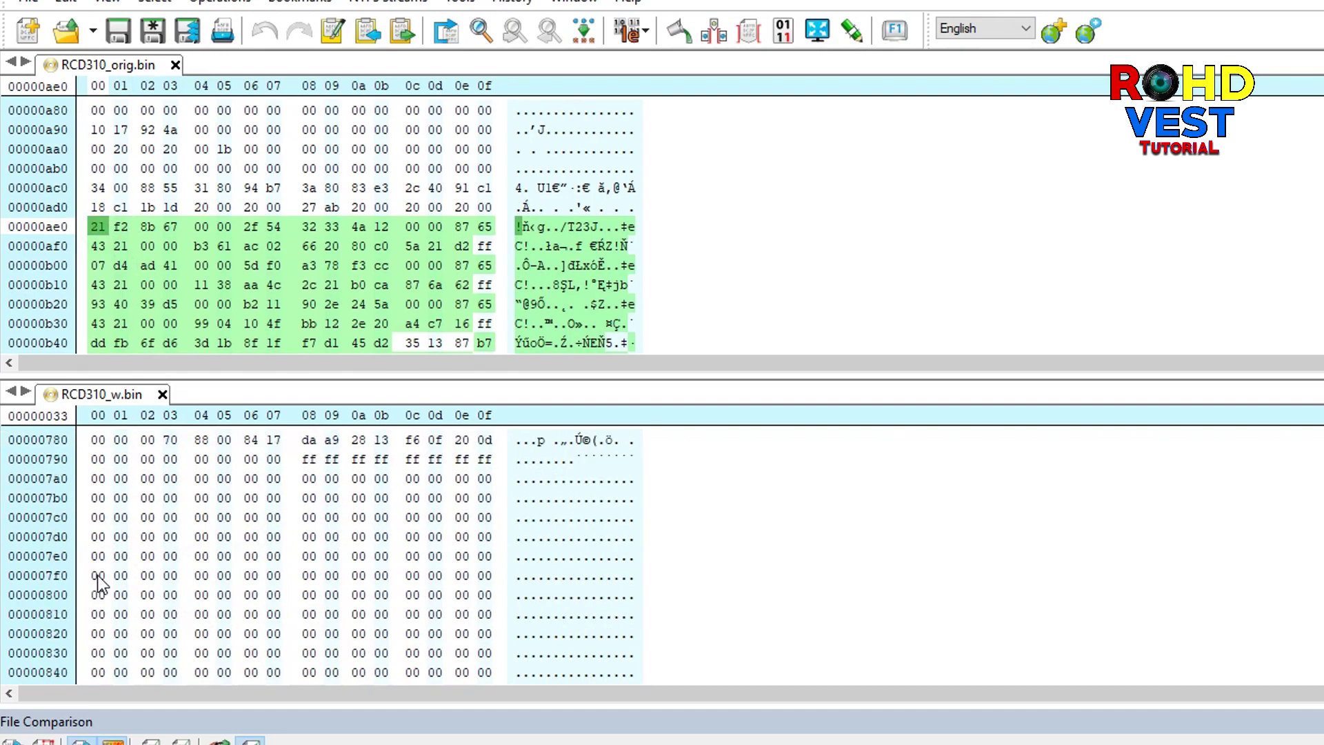
pyautogui.scroll(-20, 99, 578)
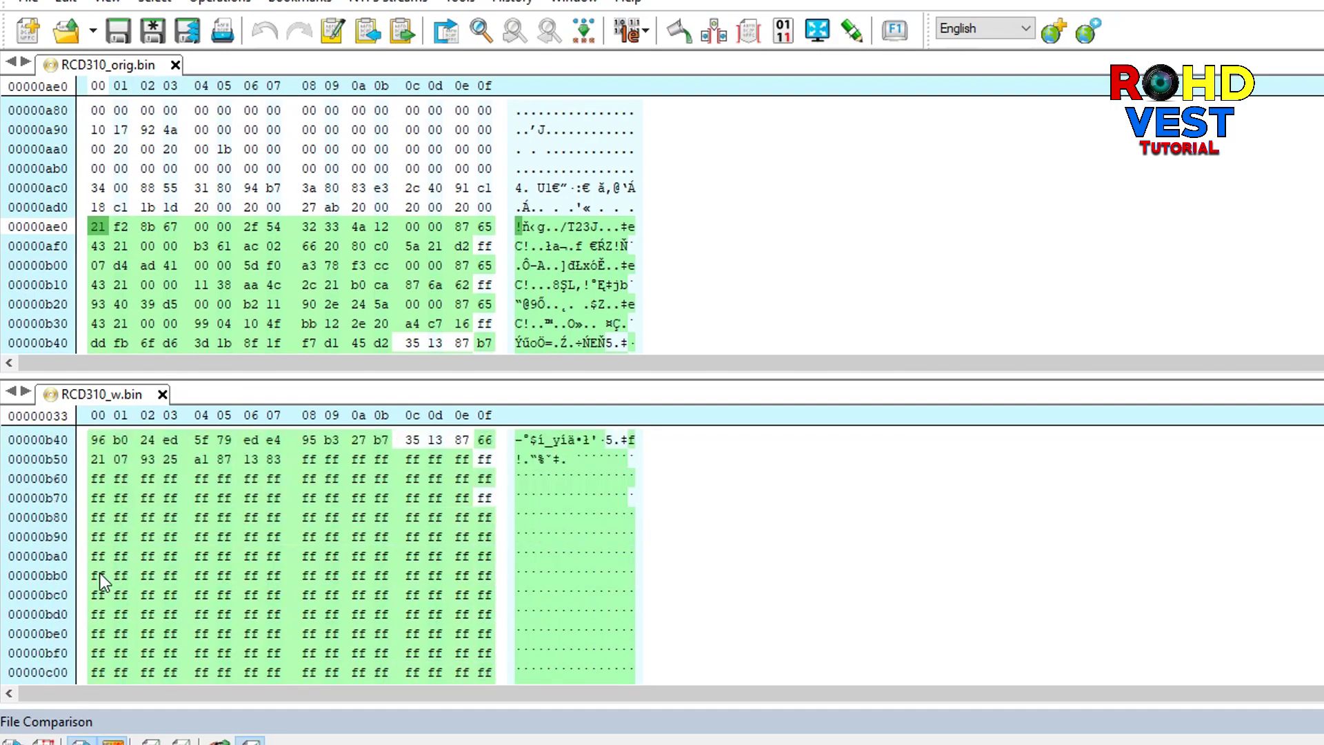
pyautogui.scroll(-3, 100, 571)
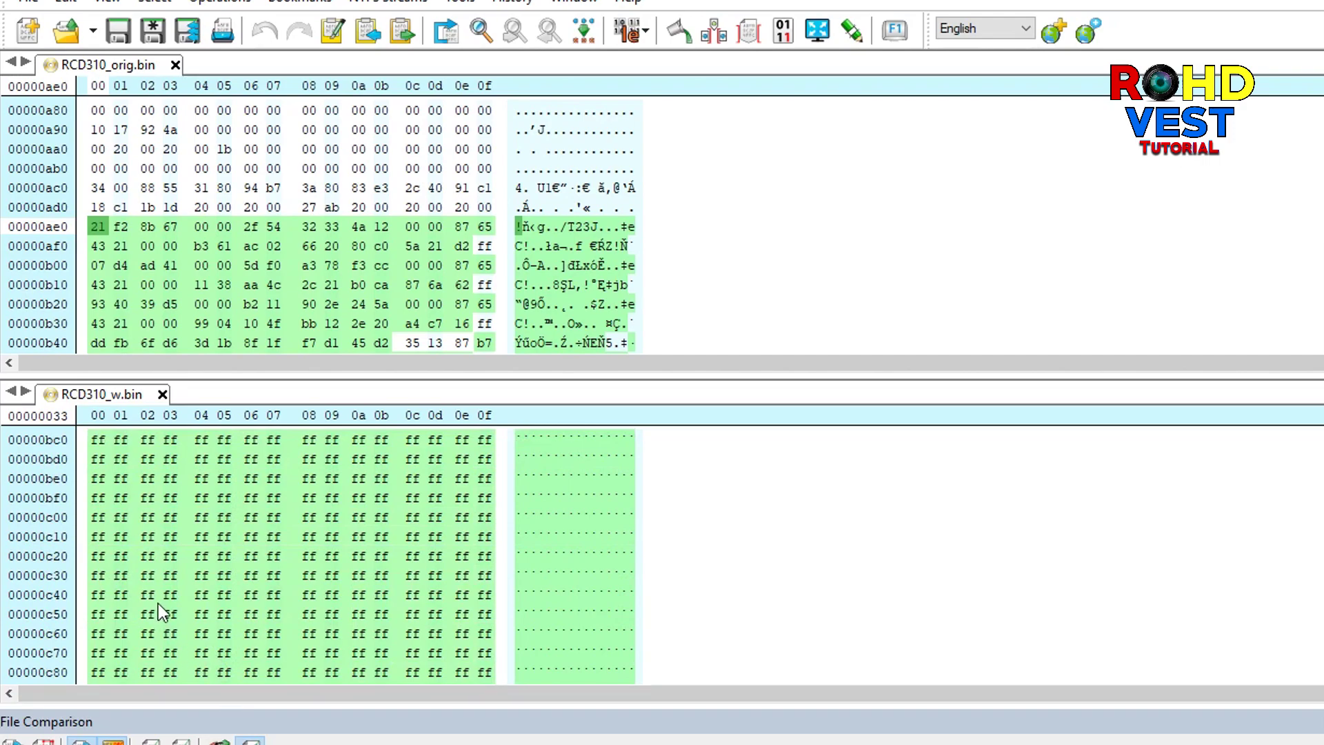
pyautogui.scroll(-1, 160, 593)
pyautogui.scroll(2, 147, 598)
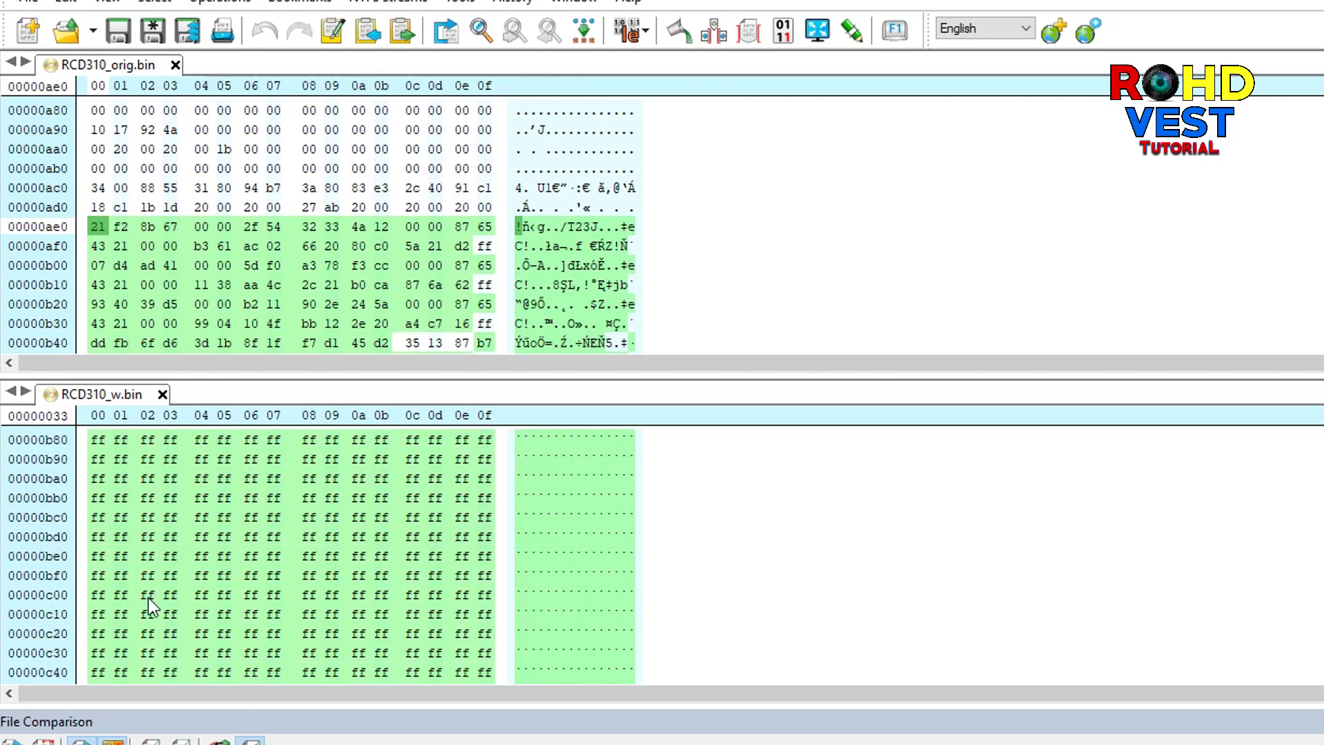
pyautogui.scroll(3, 148, 598)
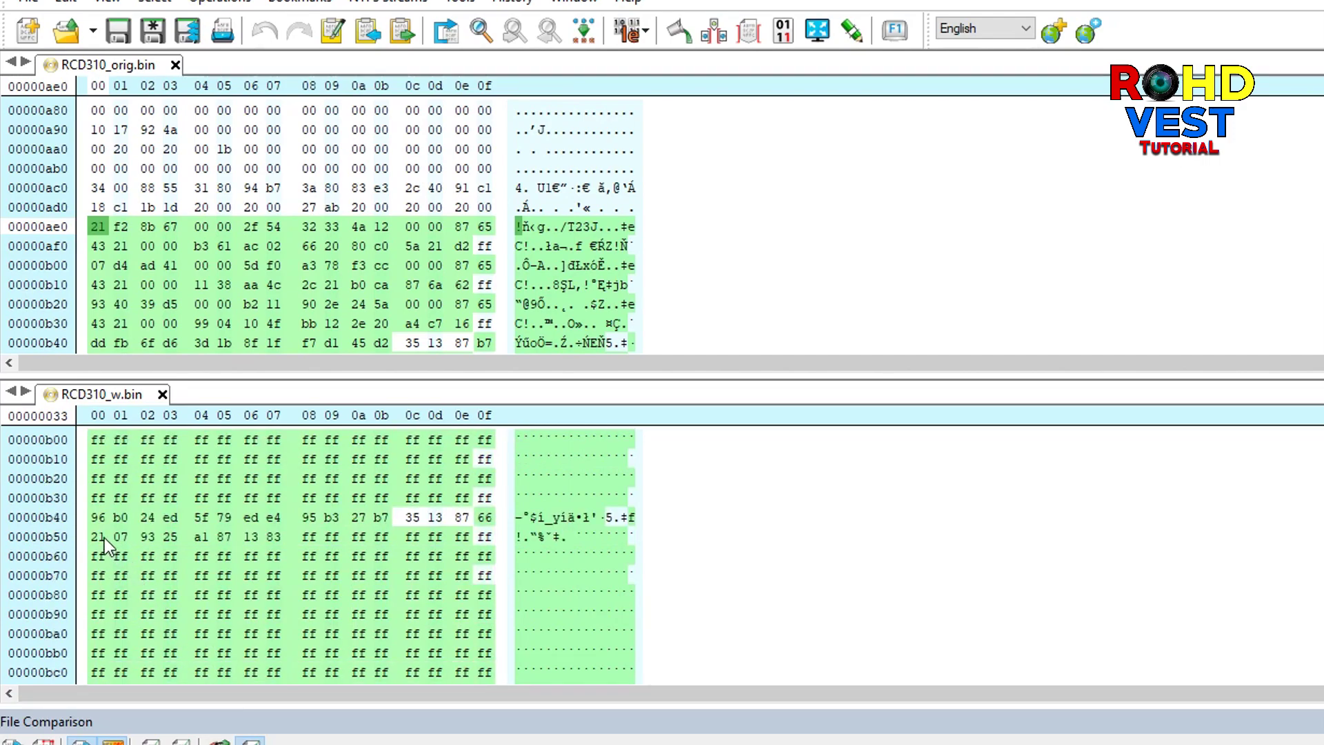
pyautogui.click(108, 537)
pyautogui.click(120, 575)
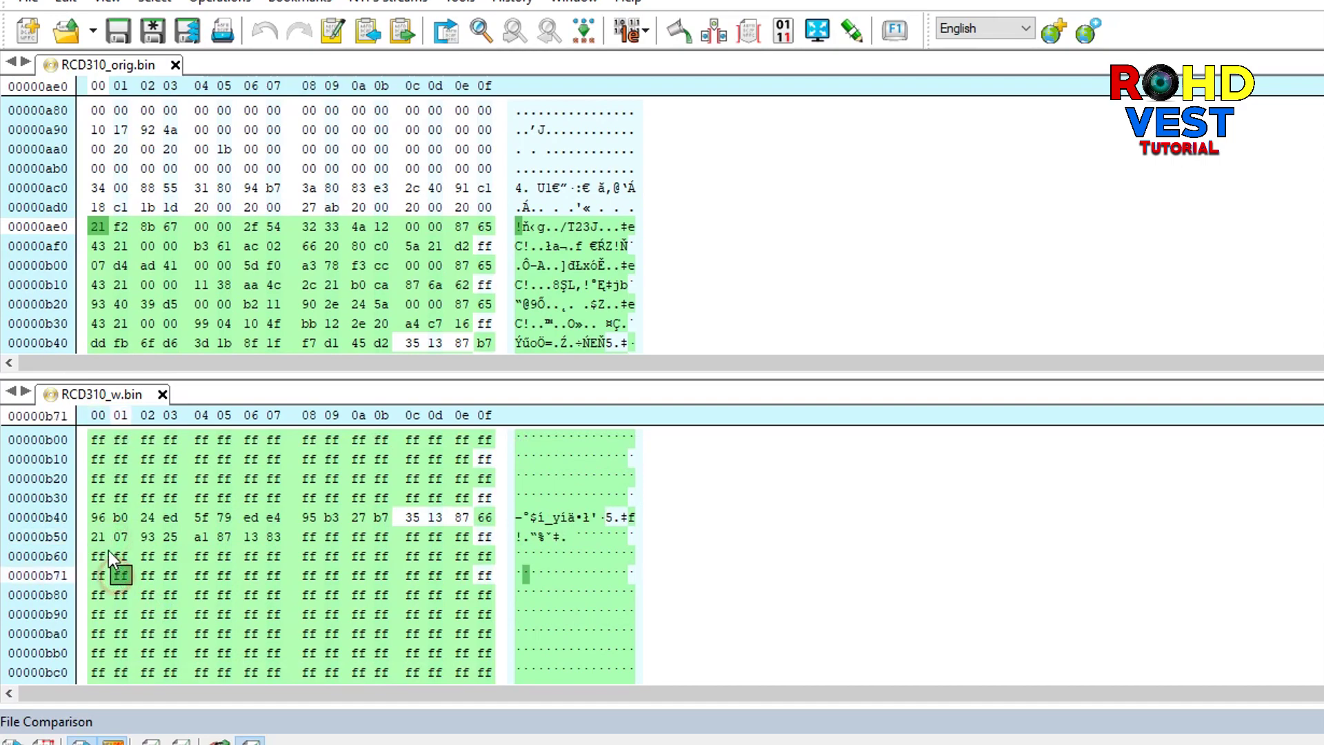
# - Inspect the bytes at offsets 00000b50 and 00000b54 of RCD310_w.bin and the start of row 00000ae0 in RCD310_orig.bin
pyautogui.click(107, 544)
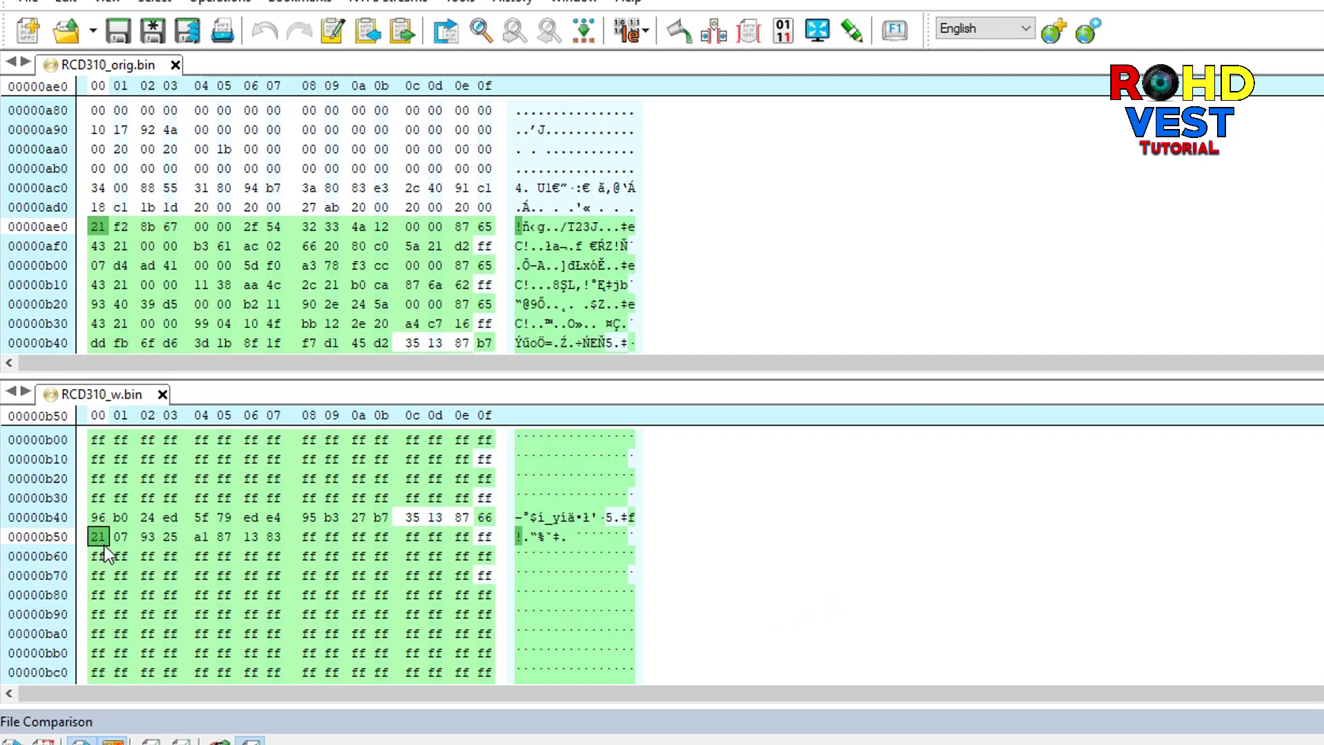
pyautogui.click(201, 536)
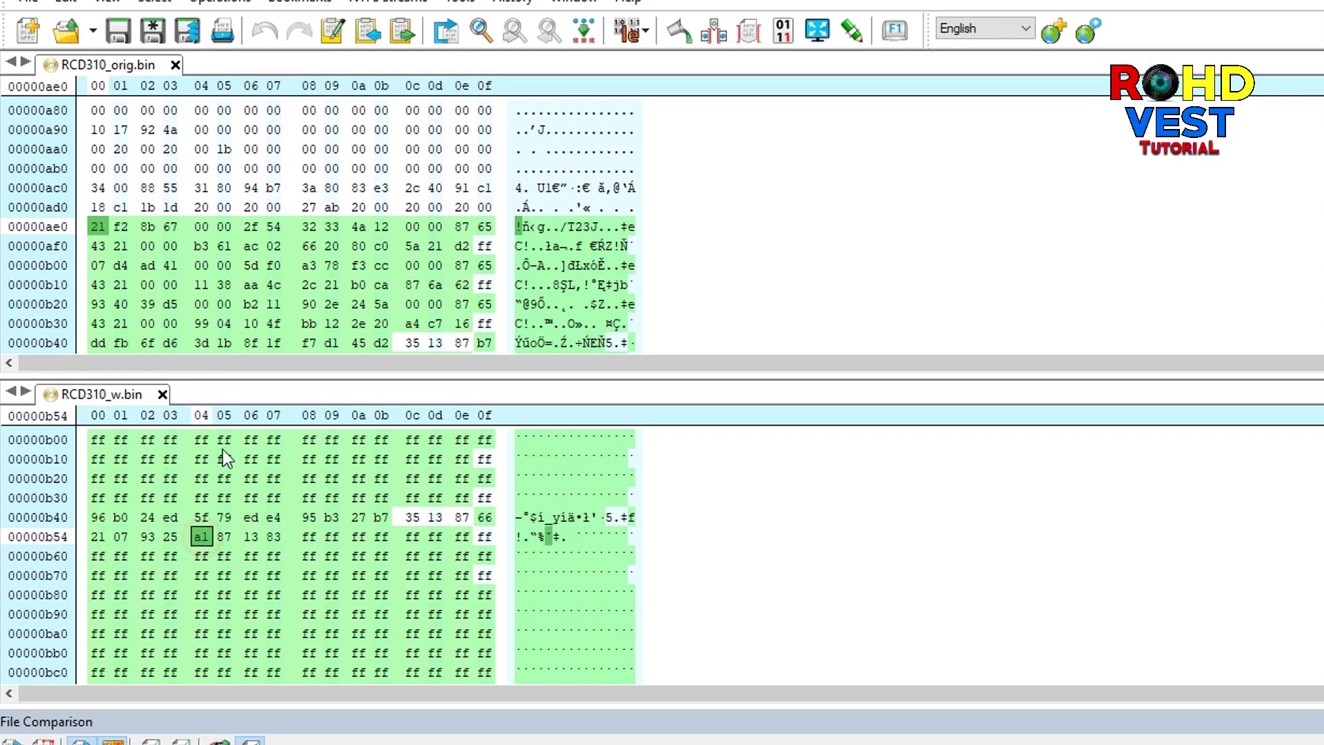
pyautogui.click(122, 225)
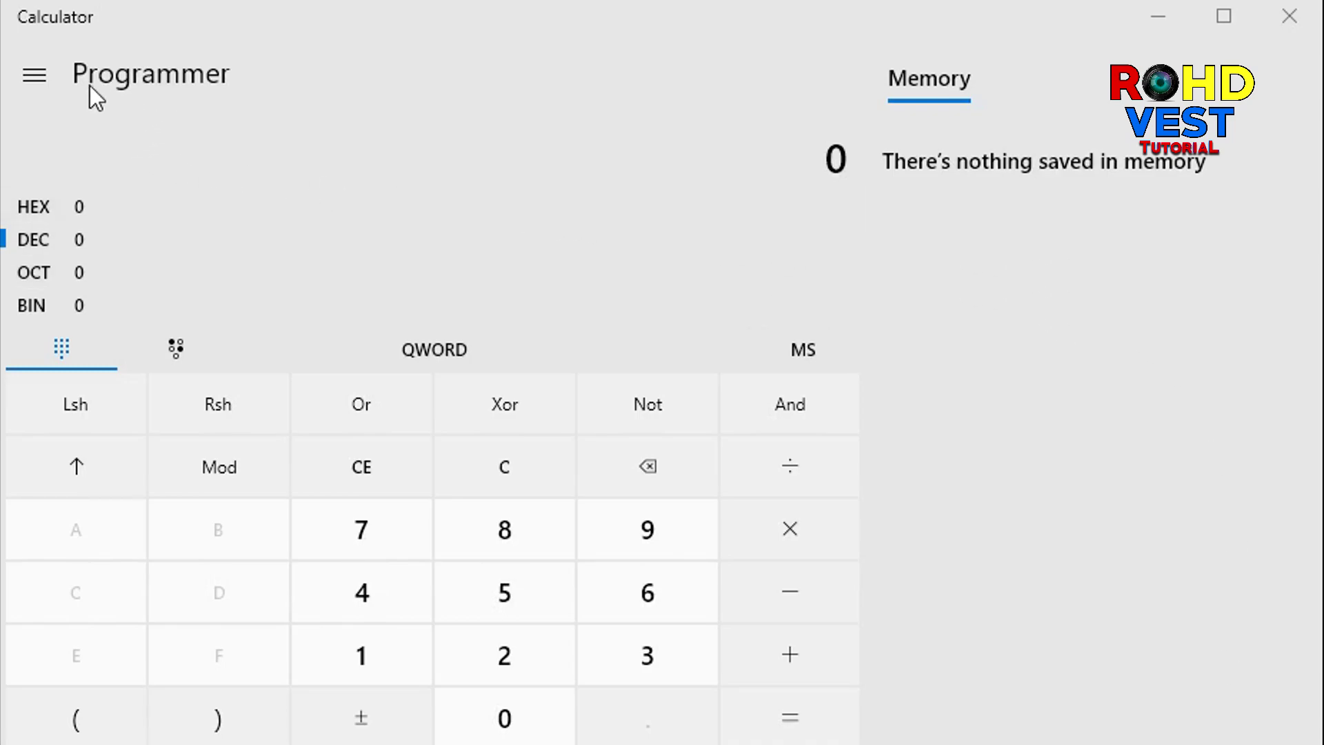
# - Switch to Calculator, choose its Programmer mode, and set the number base to hexadecimal
pyautogui.click(38, 70)
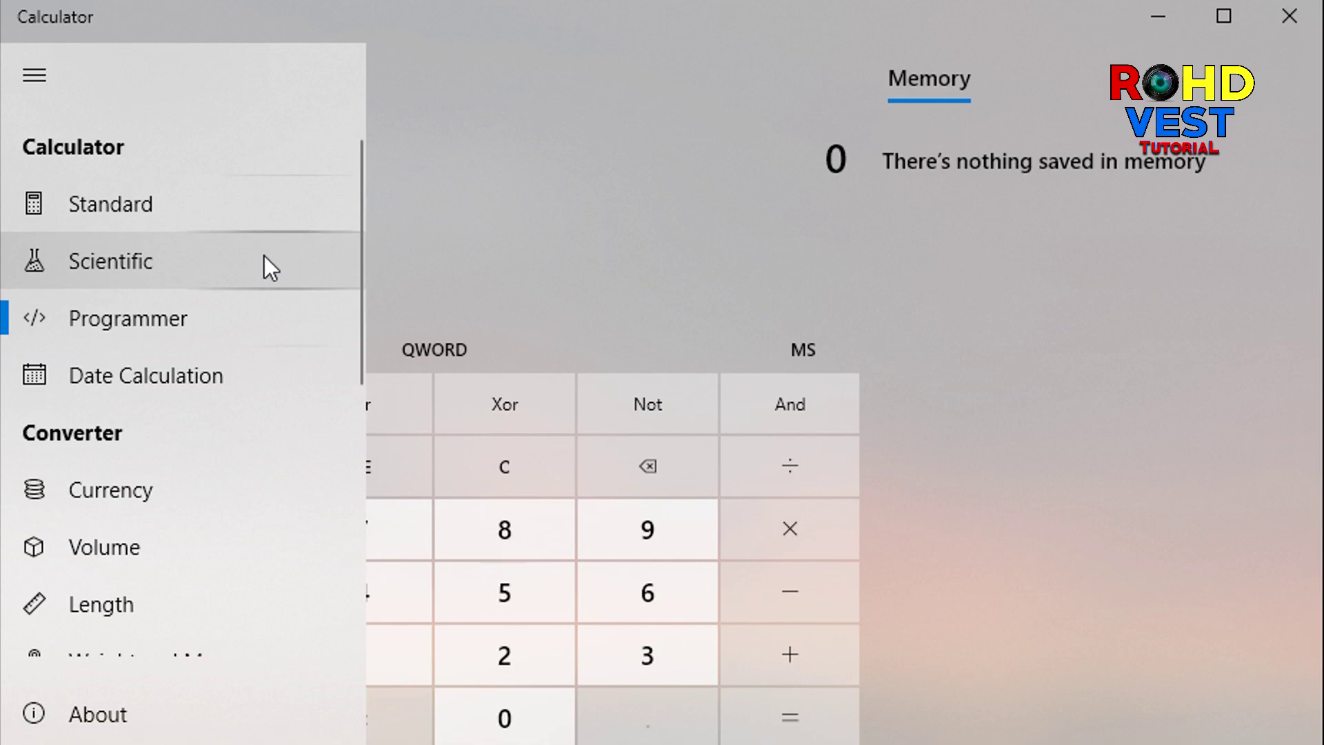
pyautogui.click(246, 318)
pyautogui.click(171, 319)
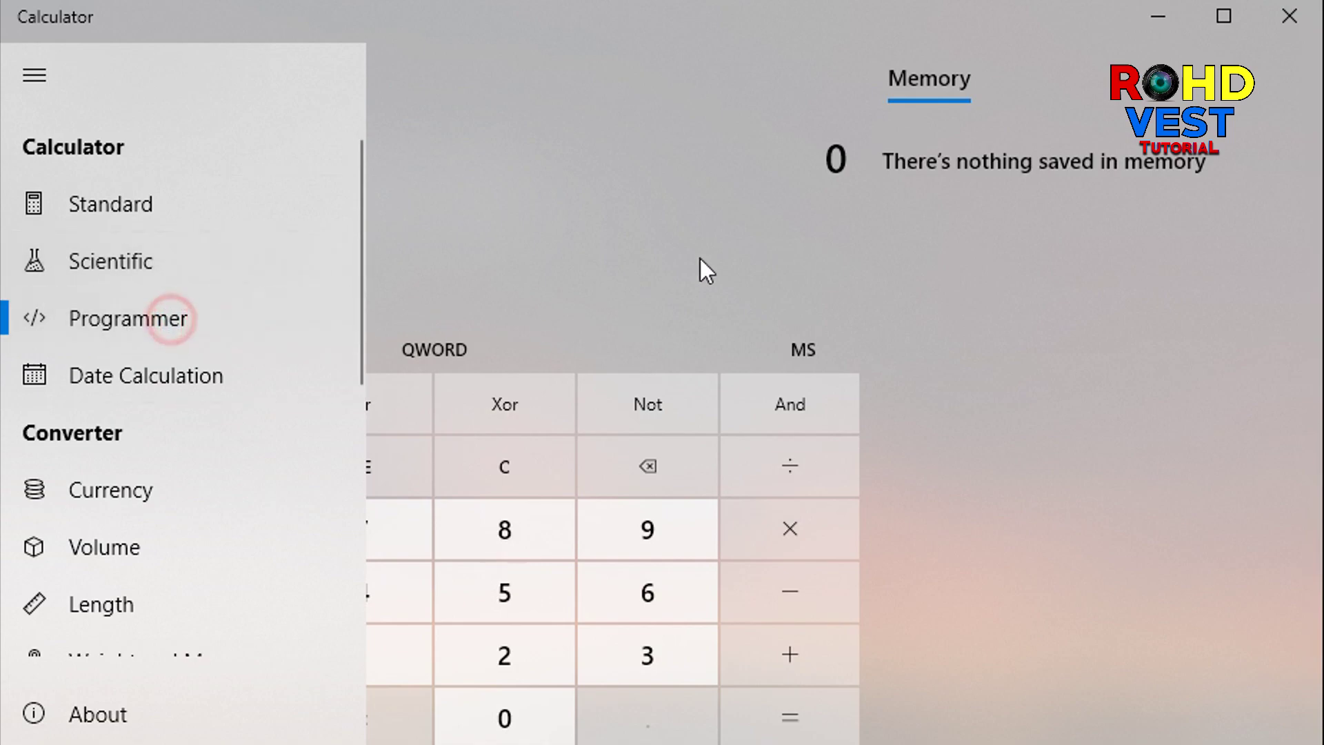
pyautogui.click(737, 253)
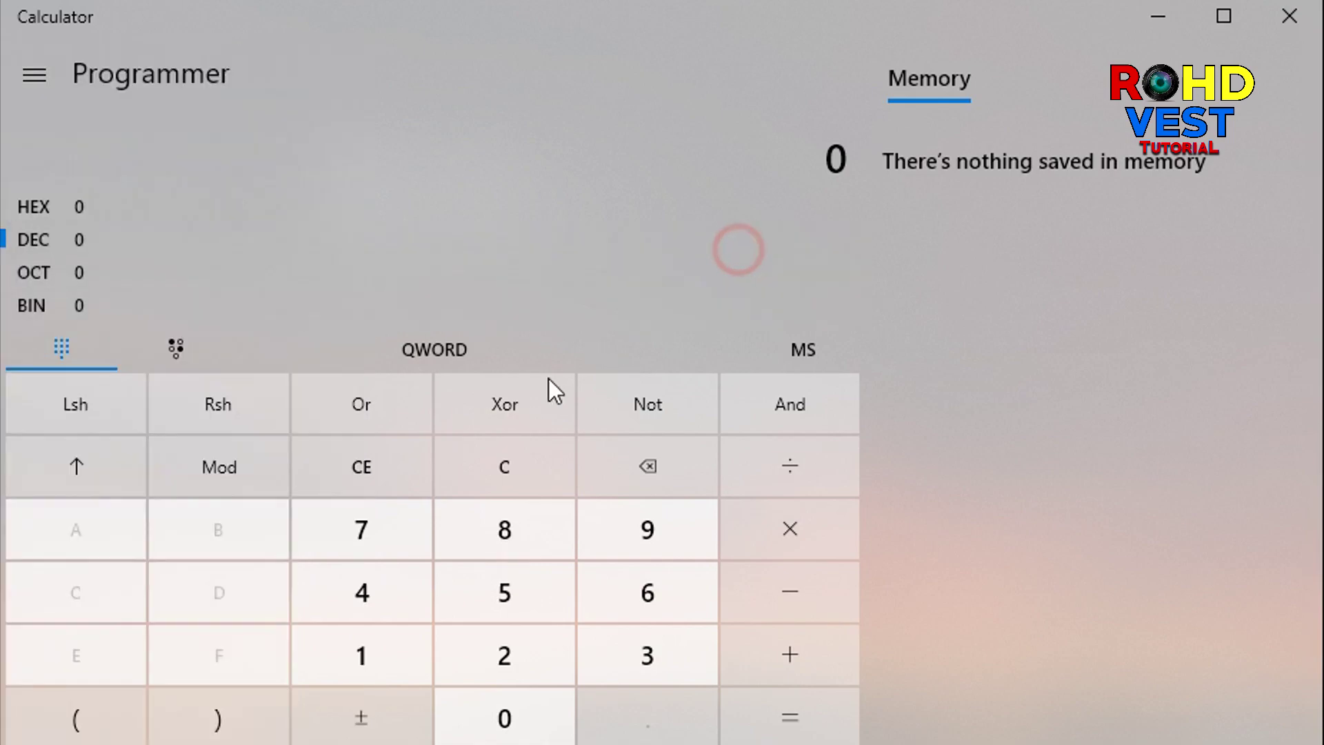
pyautogui.click(405, 169)
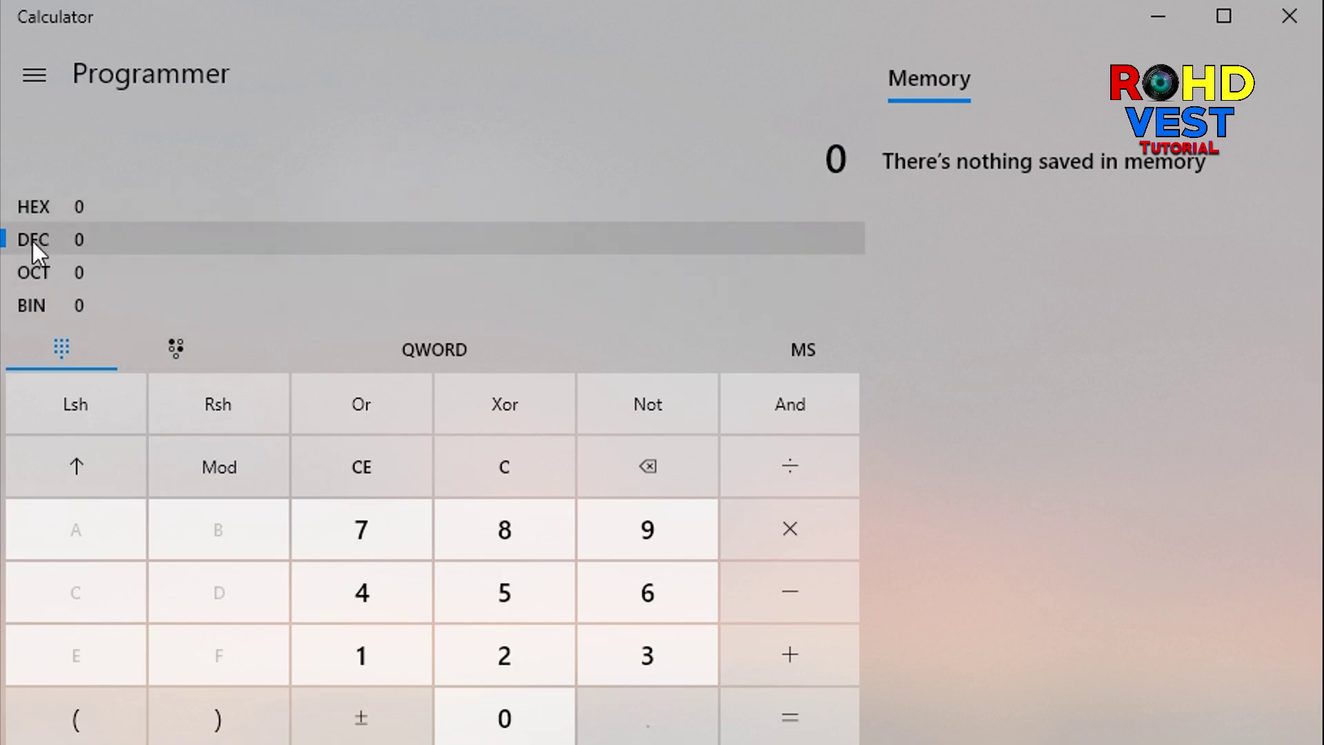
pyautogui.click(42, 202)
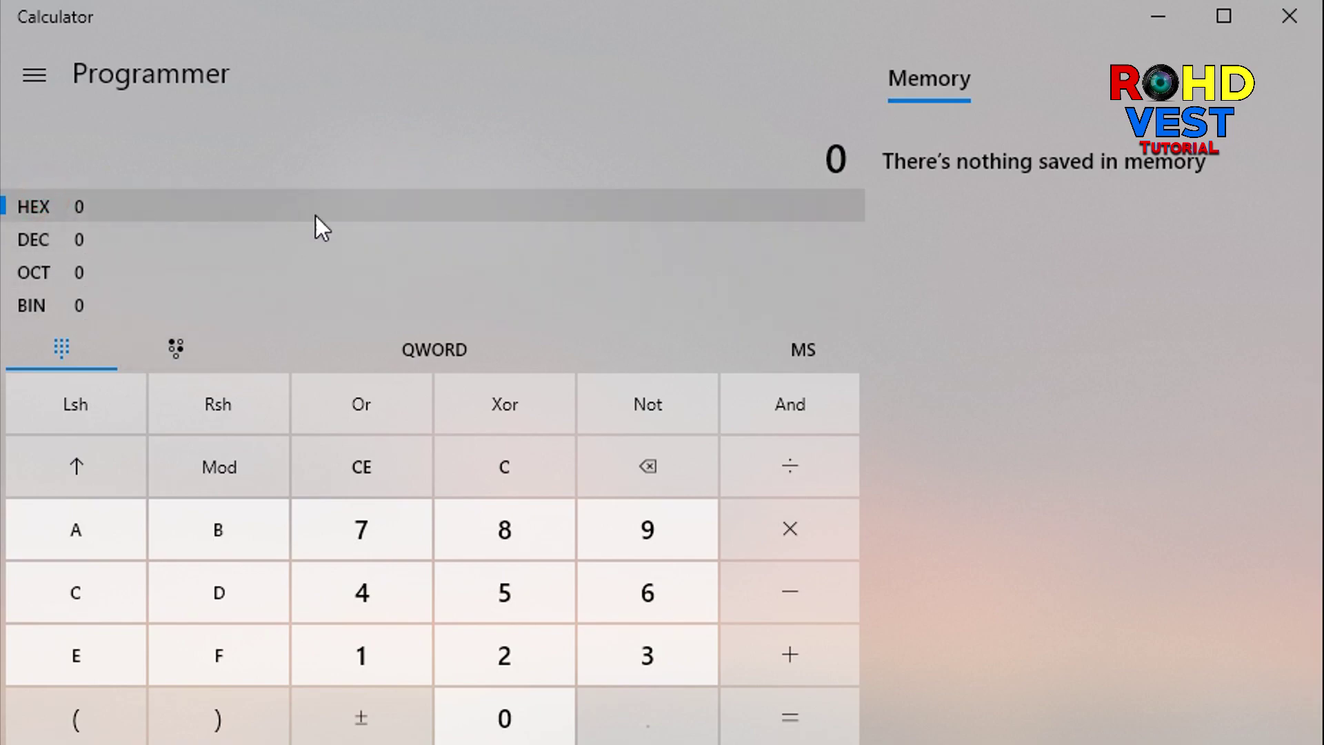
# - Calculate 1 Xor 1 in hexadecimal
pyautogui.click(342, 656)
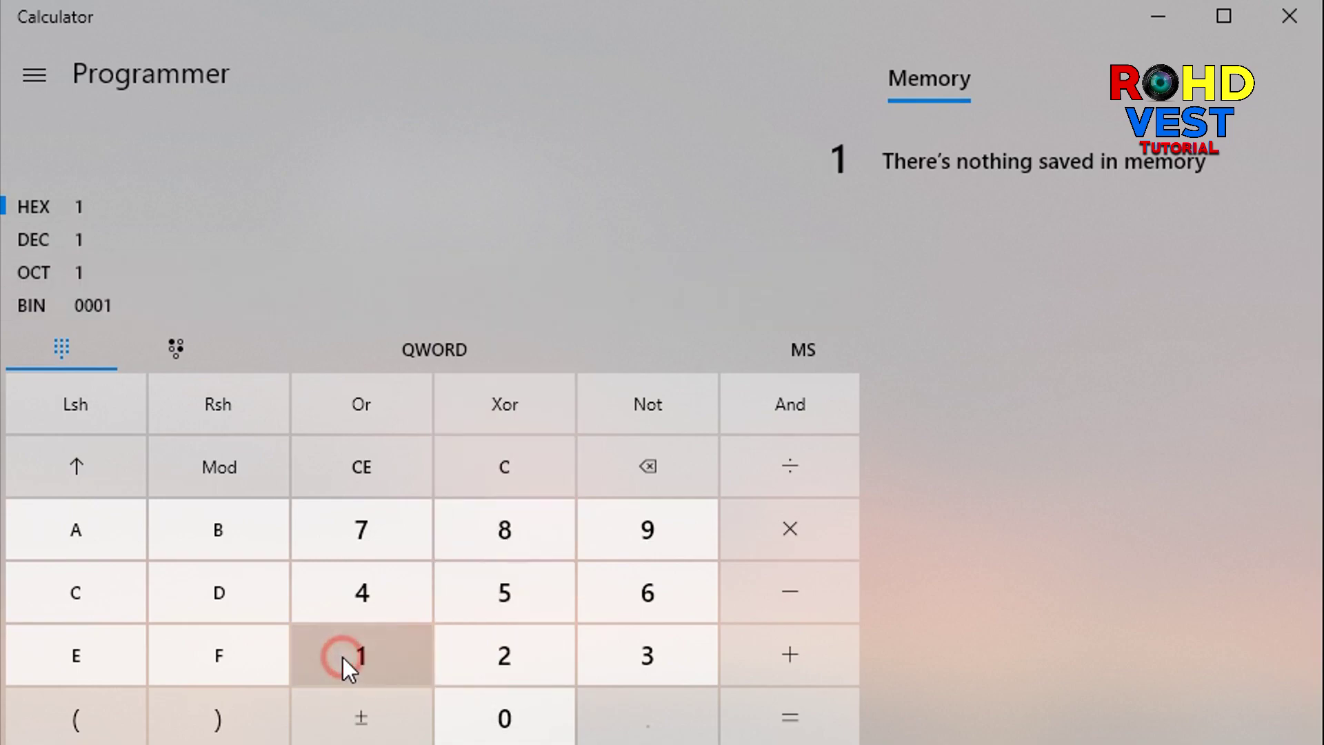
pyautogui.click(534, 410)
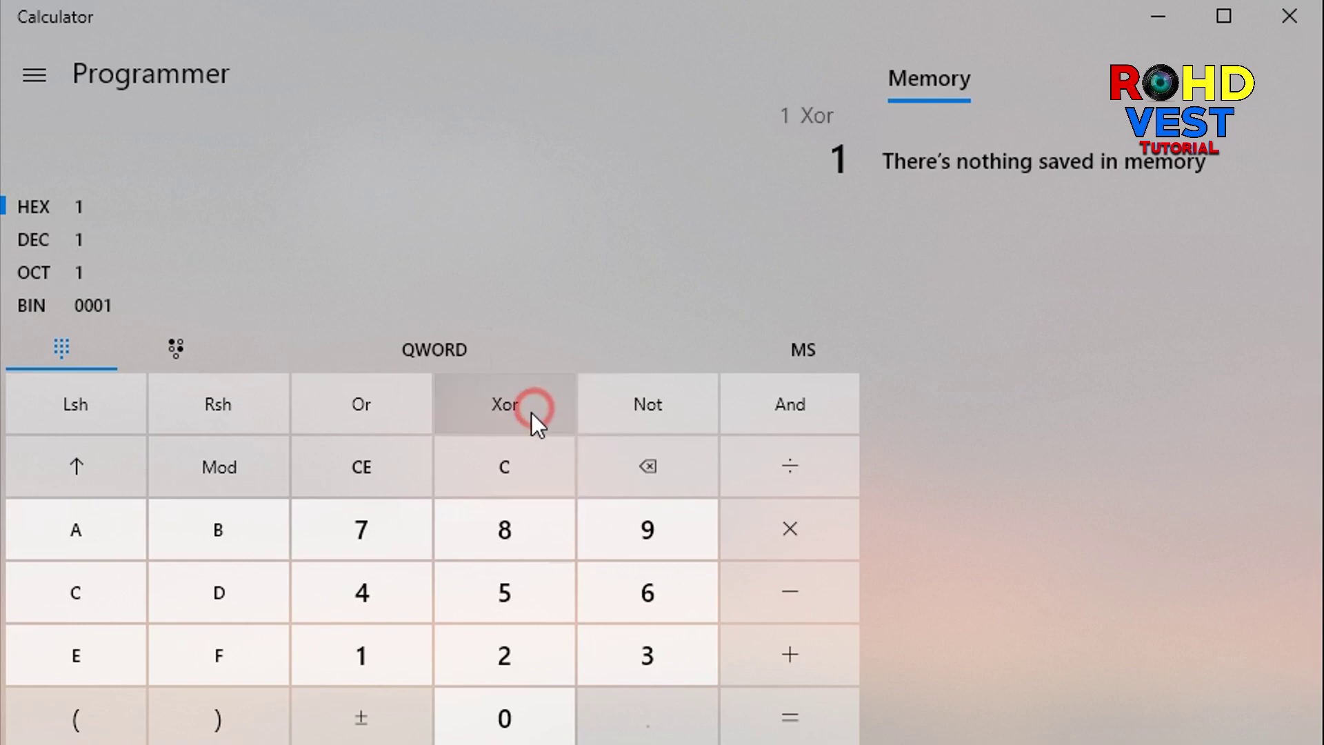
pyautogui.click(364, 656)
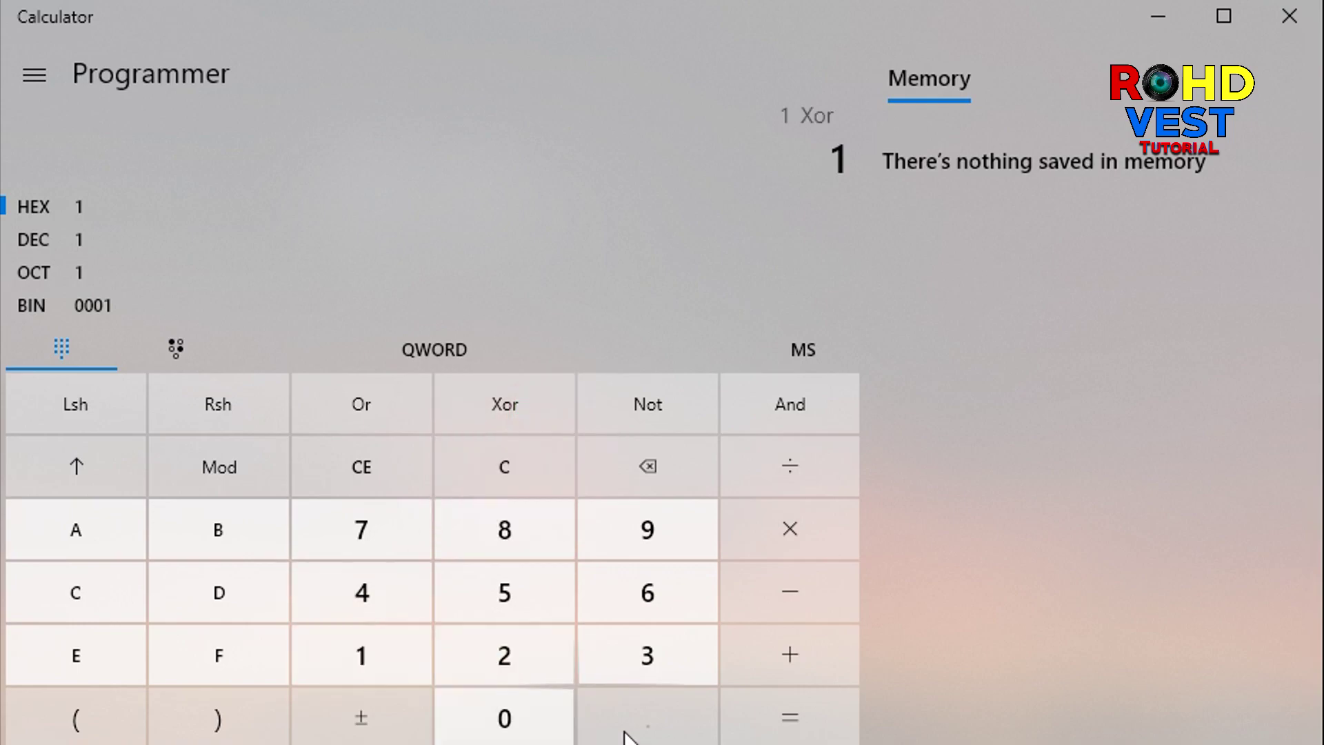
pyautogui.click(793, 717)
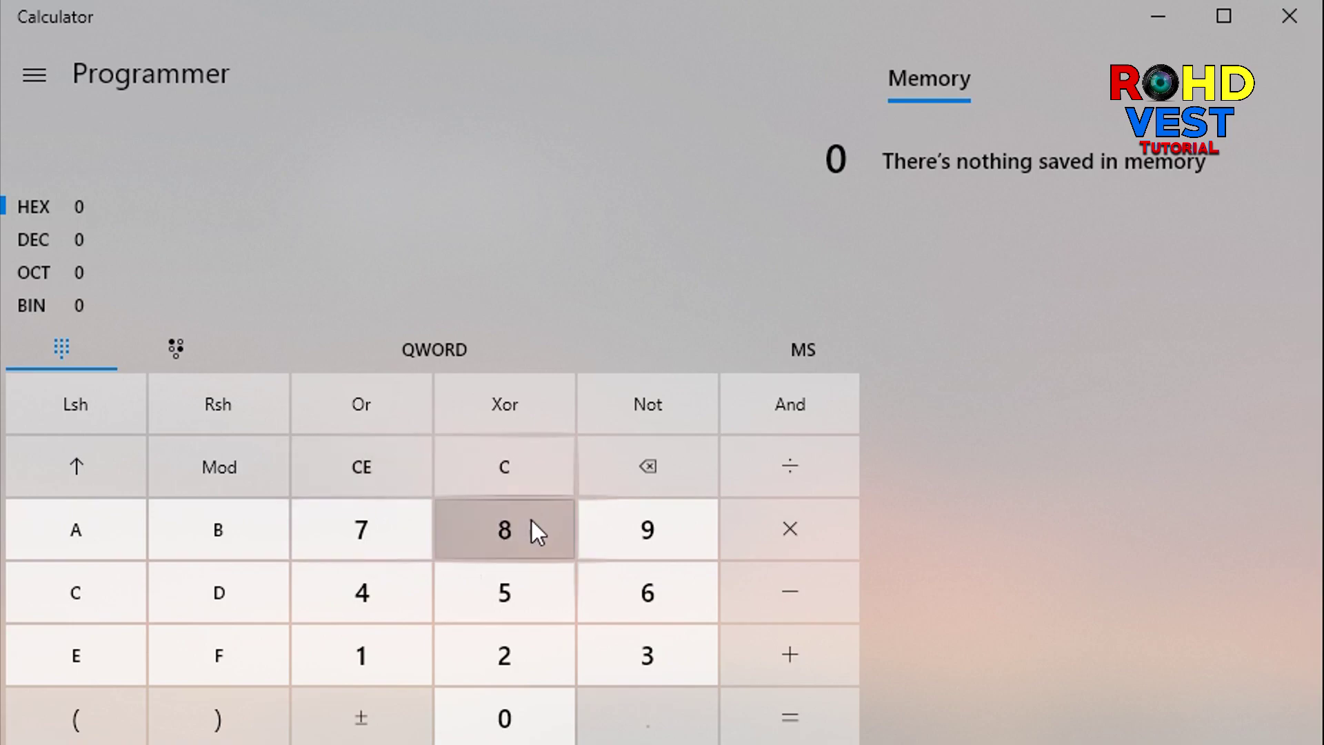
# - Clear the entry and calculate 1 Xor 2 in hexadecimal
pyautogui.click(378, 474)
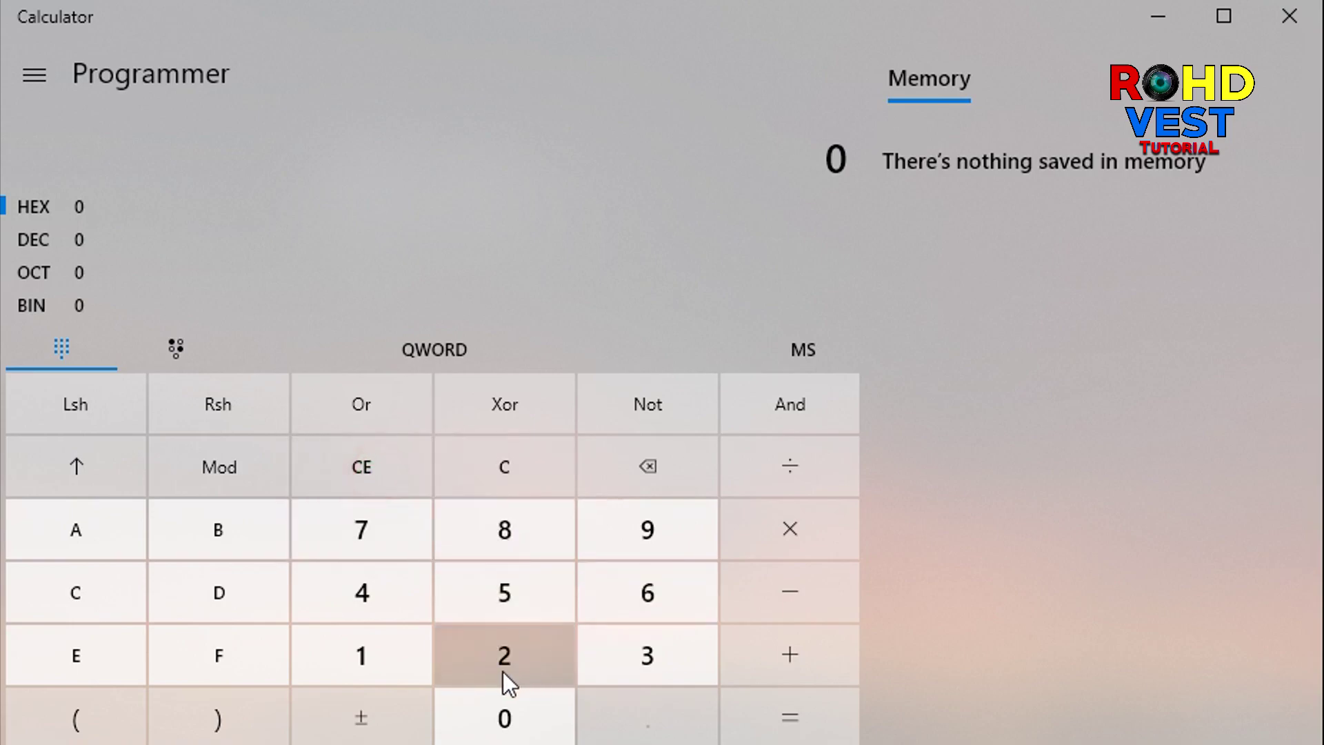
pyautogui.click(367, 652)
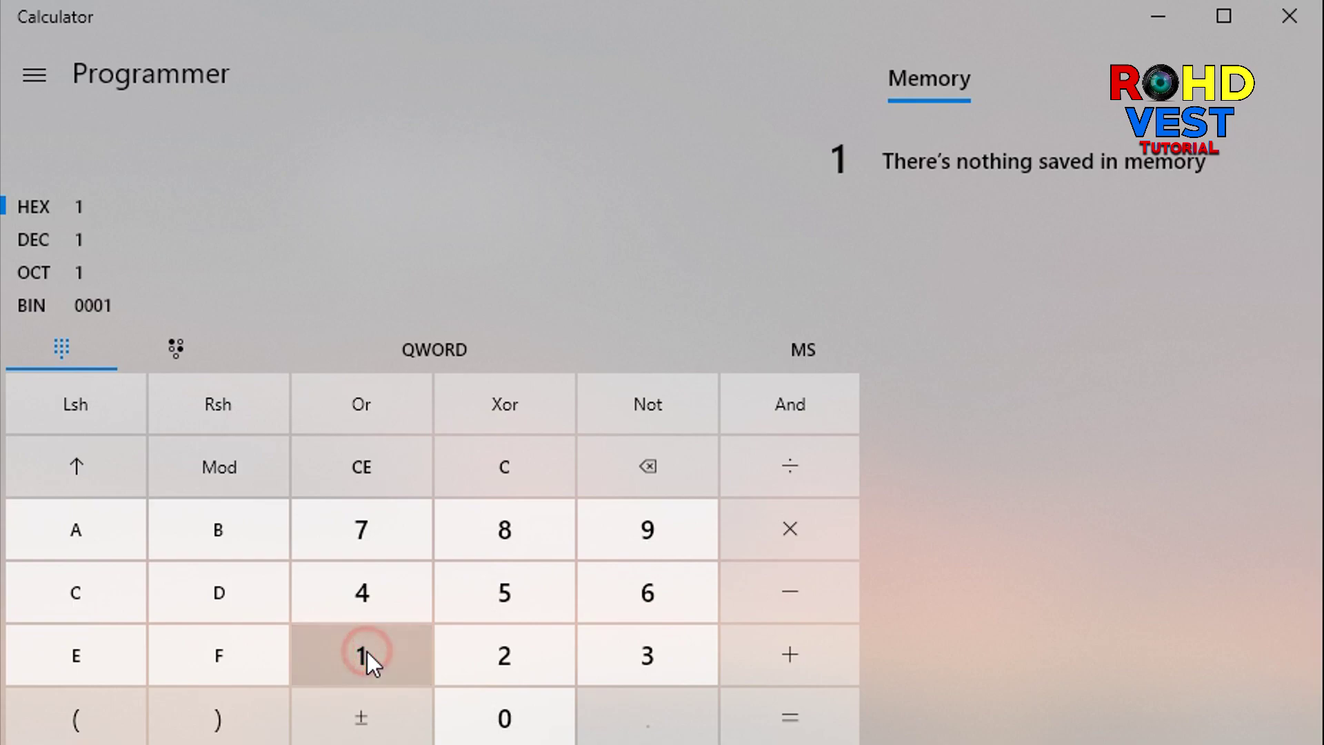
pyautogui.click(525, 414)
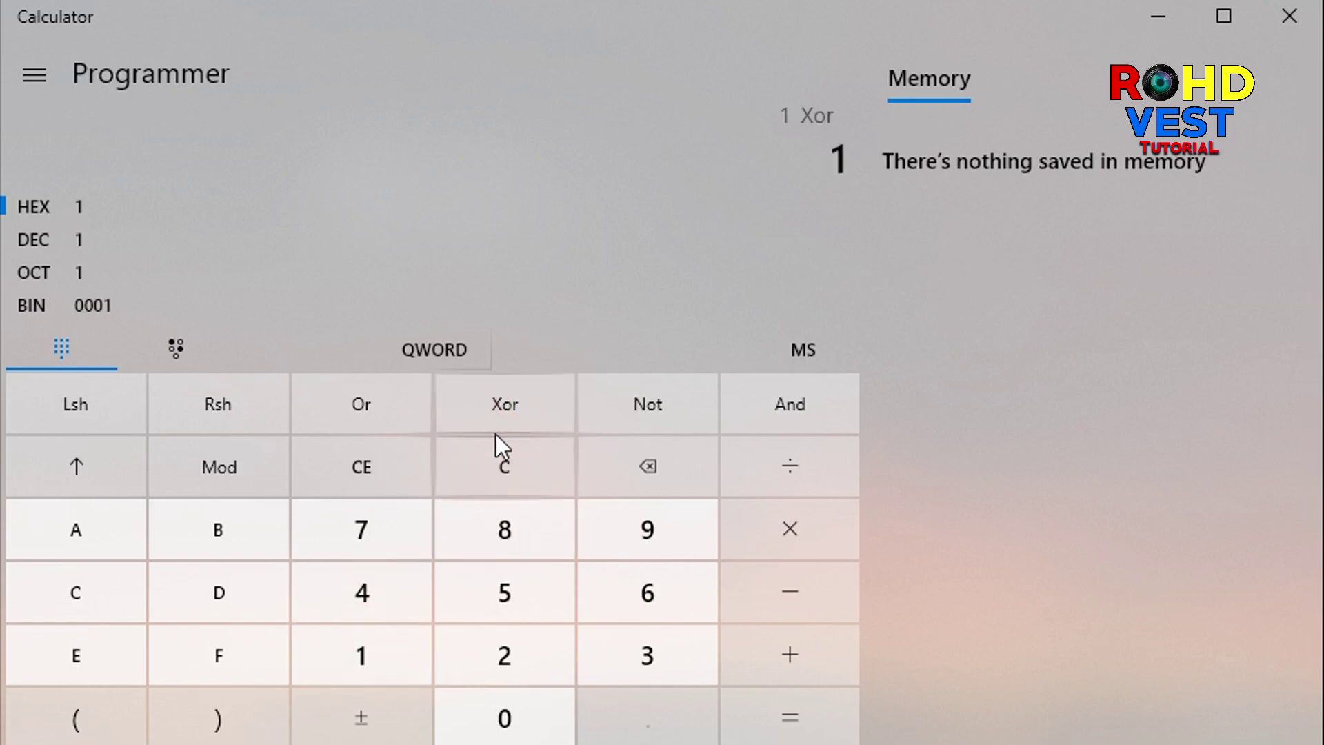
pyautogui.click(543, 662)
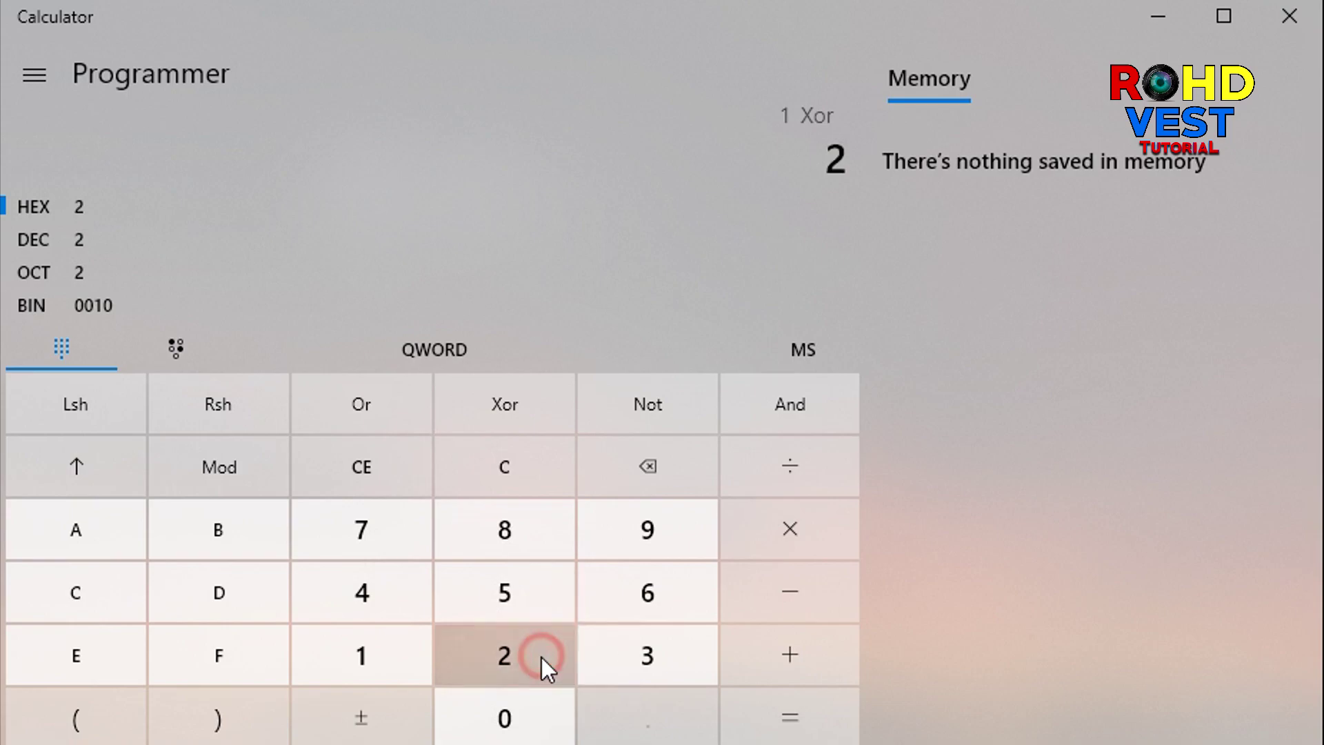
pyautogui.click(778, 718)
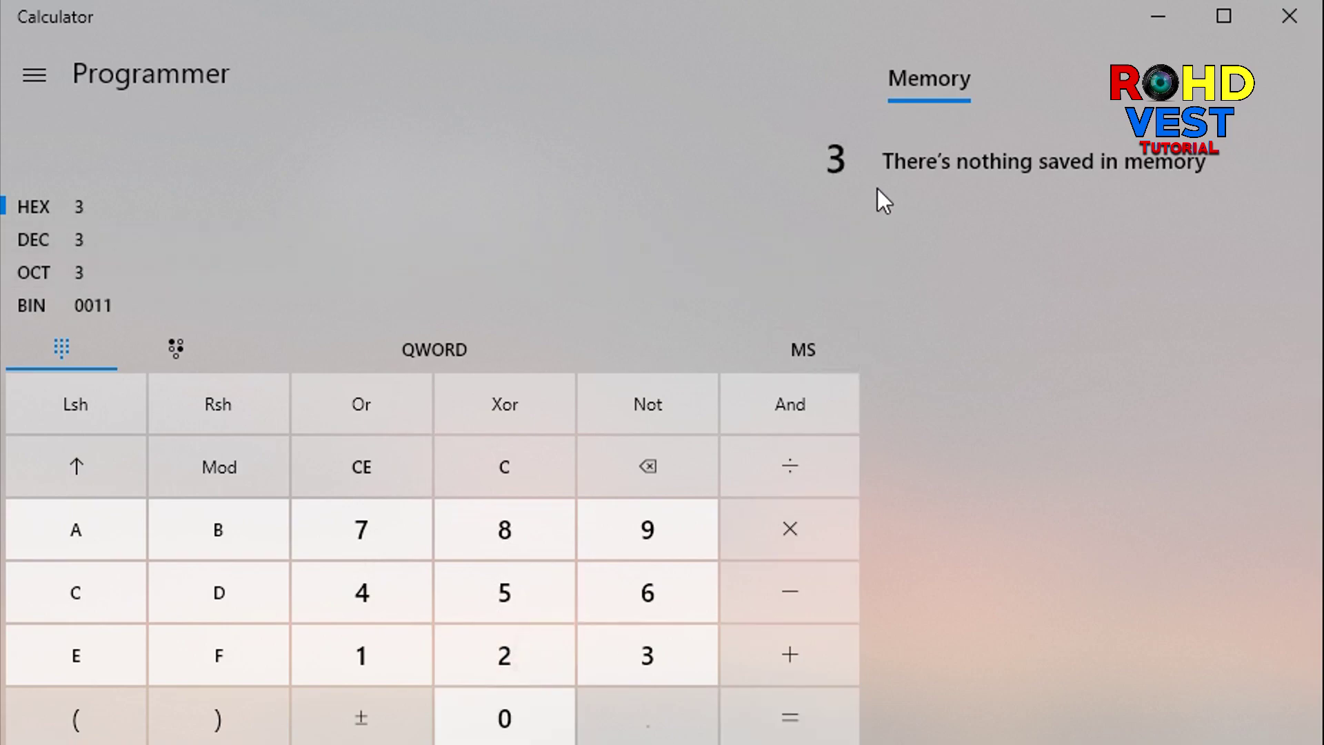